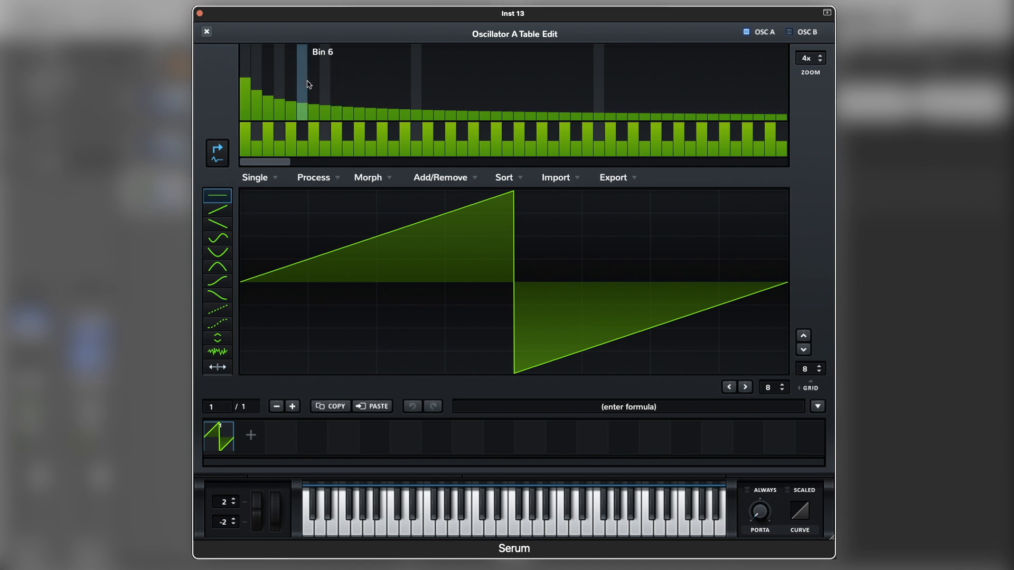
- Clear the harmonics of Oscillator A's wavetable, draw only bins 3 and 5 with bin 5 slightly lower, and close the editor
left_click(373, 119)
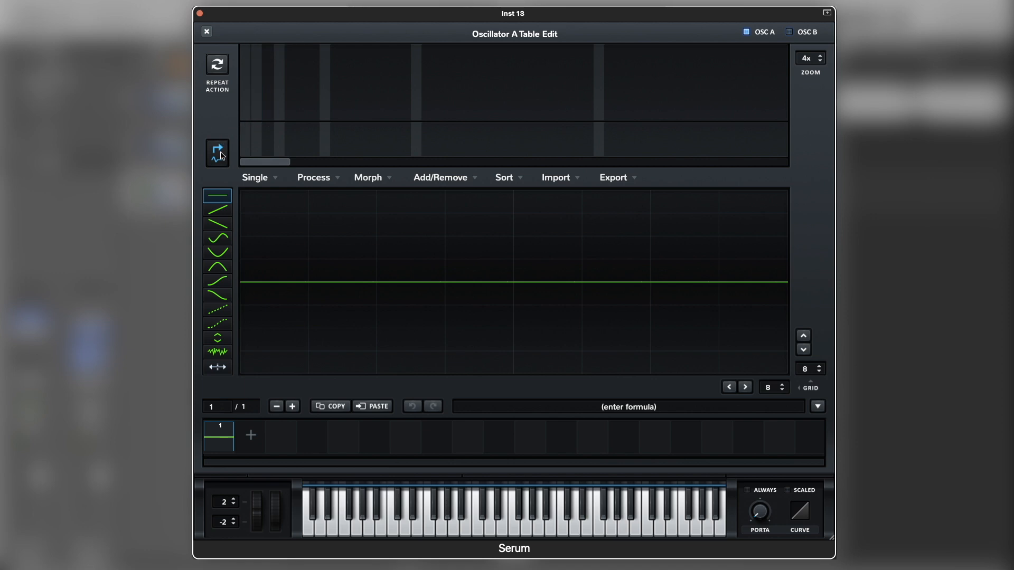
left_click(265, 78)
left_click_drag(267, 80, 271, 77)
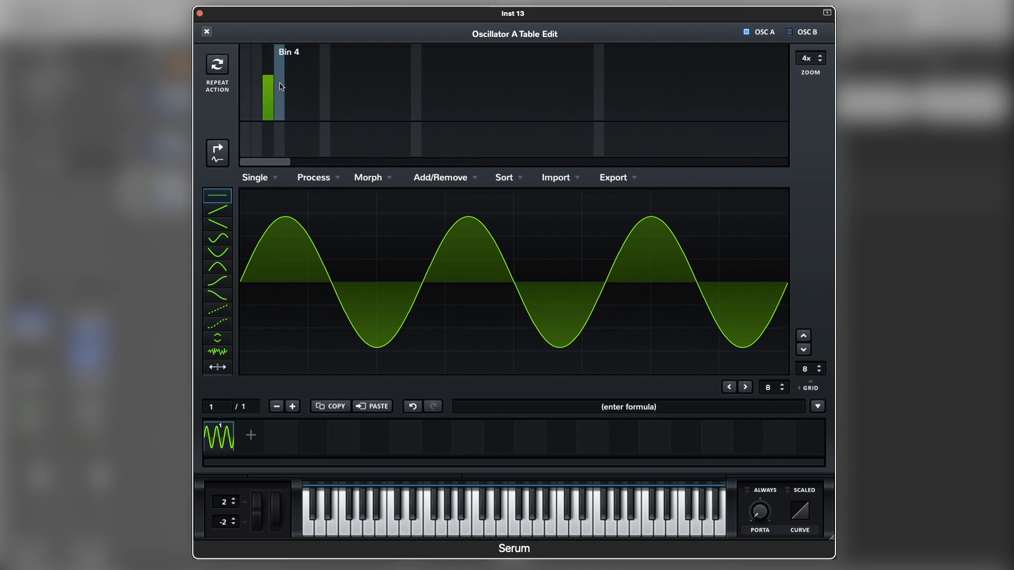
left_click_drag(293, 87, 294, 85)
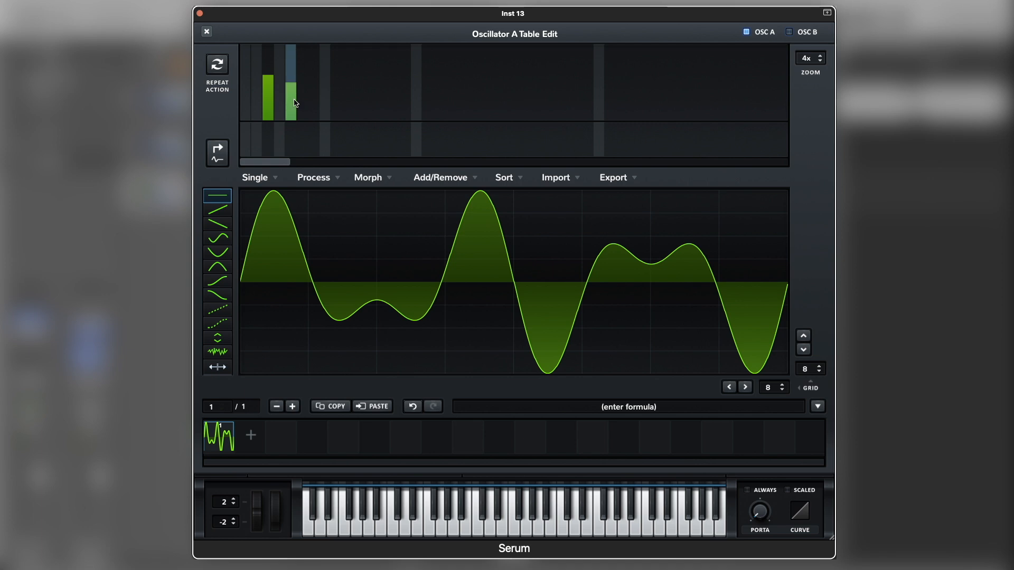
left_click(213, 154)
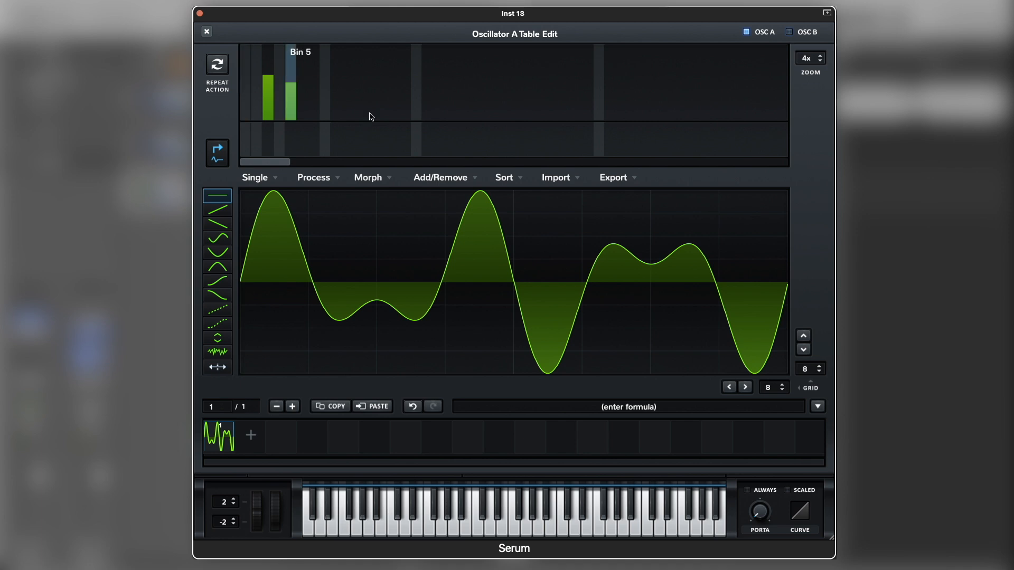
left_click(207, 32)
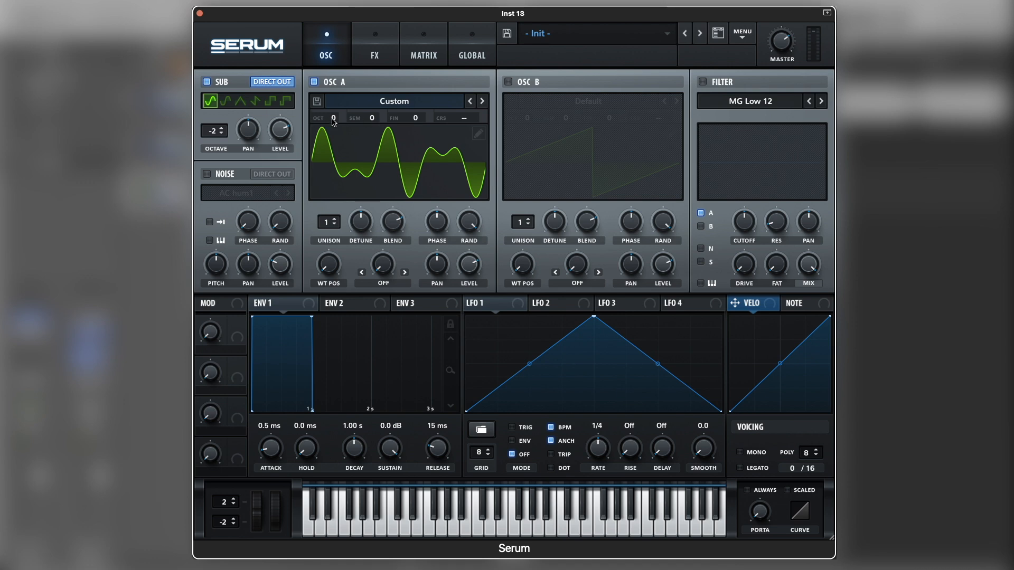
- Set Oscillator A's octave to -2, its random phase to 0%, and its phase to minimum
left_click_drag(336, 119, 340, 158)
left_click_drag(464, 230, 443, 390)
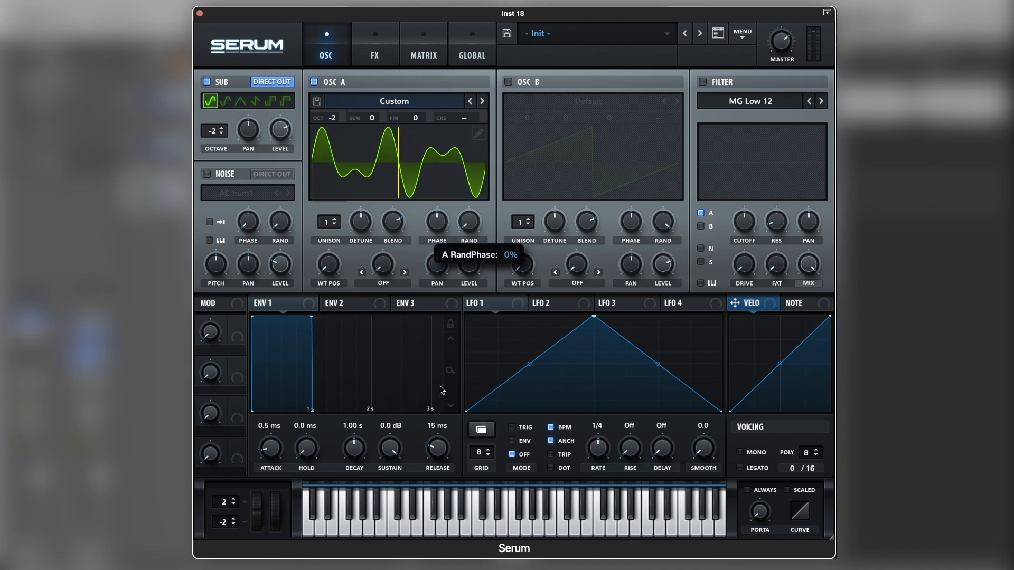
left_click_drag(437, 222, 424, 359)
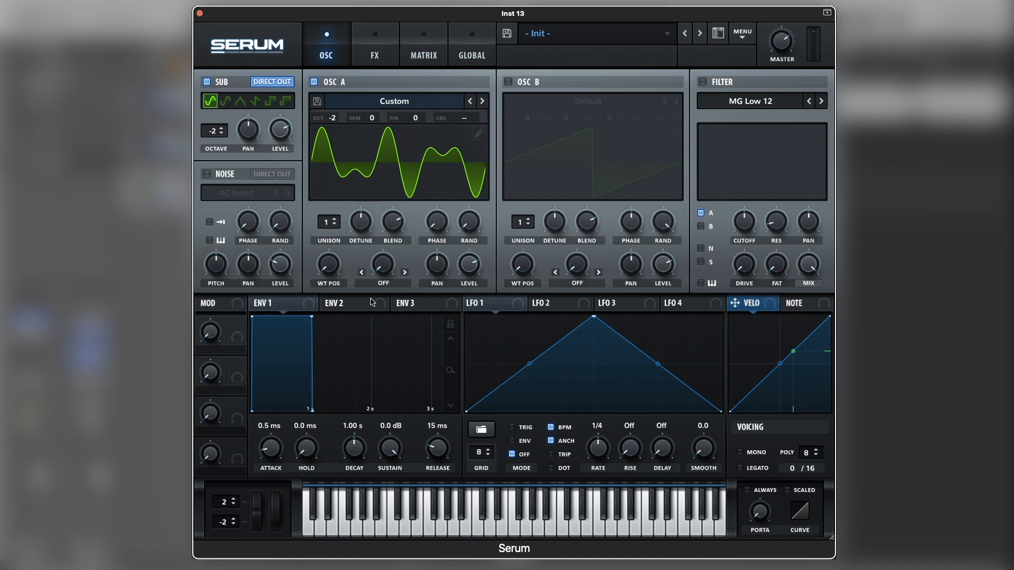
- Enable mono voicing and set Envelope 1's attack to 47 ms and release to 45 ms
left_click(741, 454)
left_click_drag(273, 458, 275, 448)
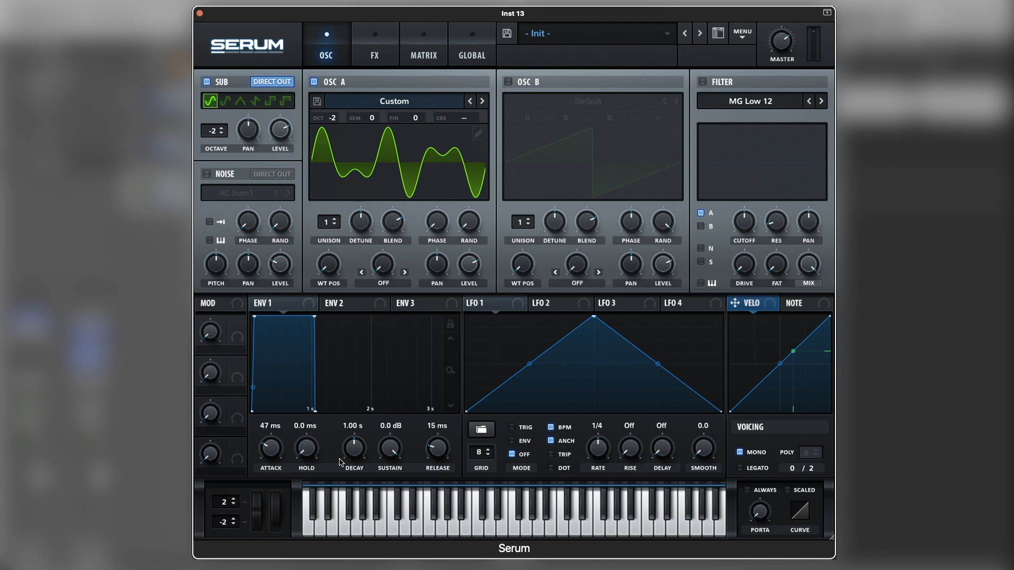
left_click_drag(440, 458, 443, 453)
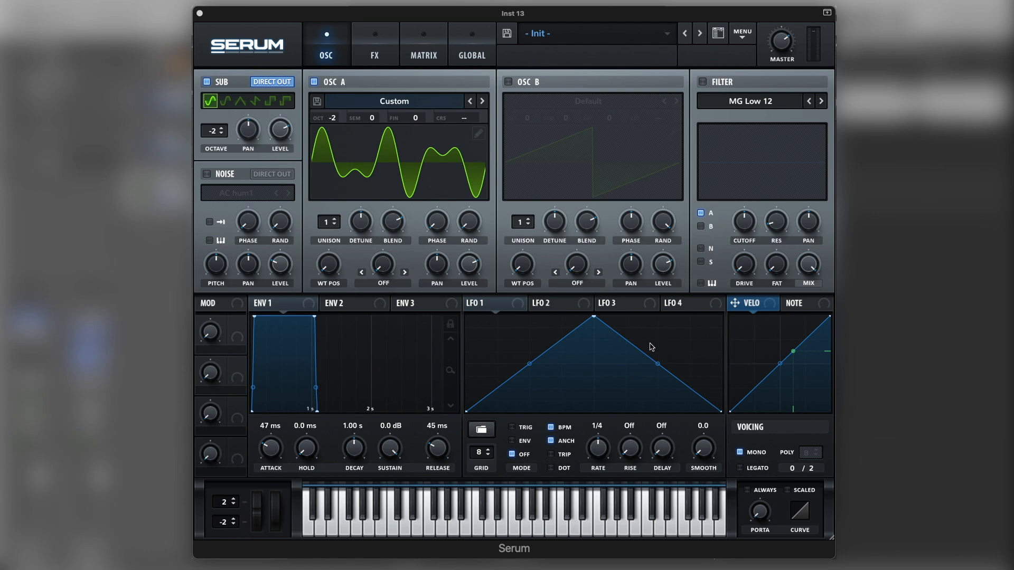
- Turn Oscillator A's level fully down and assign LFO 1 to modulate it
left_click(470, 268)
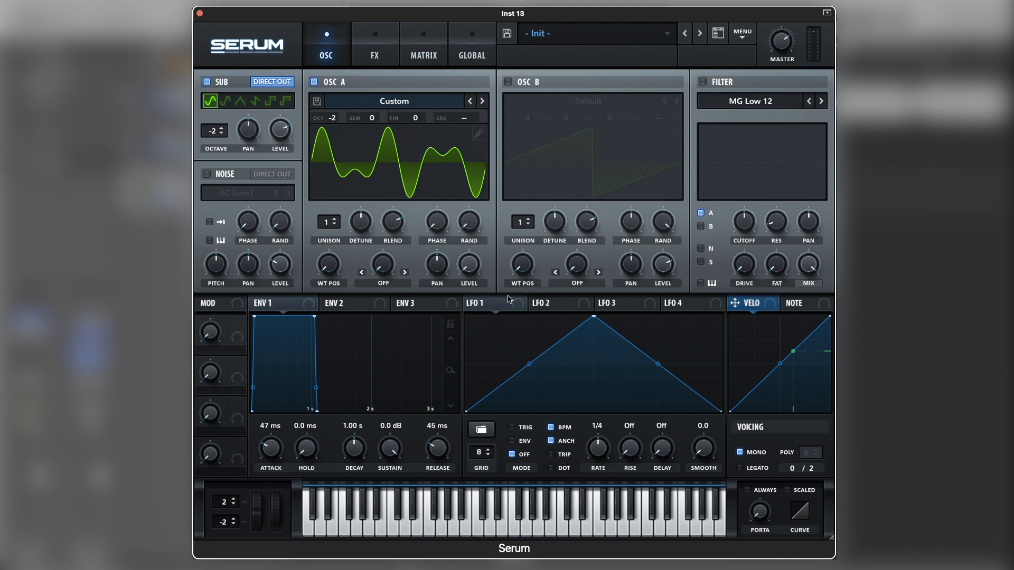
left_click_drag(515, 308, 458, 253)
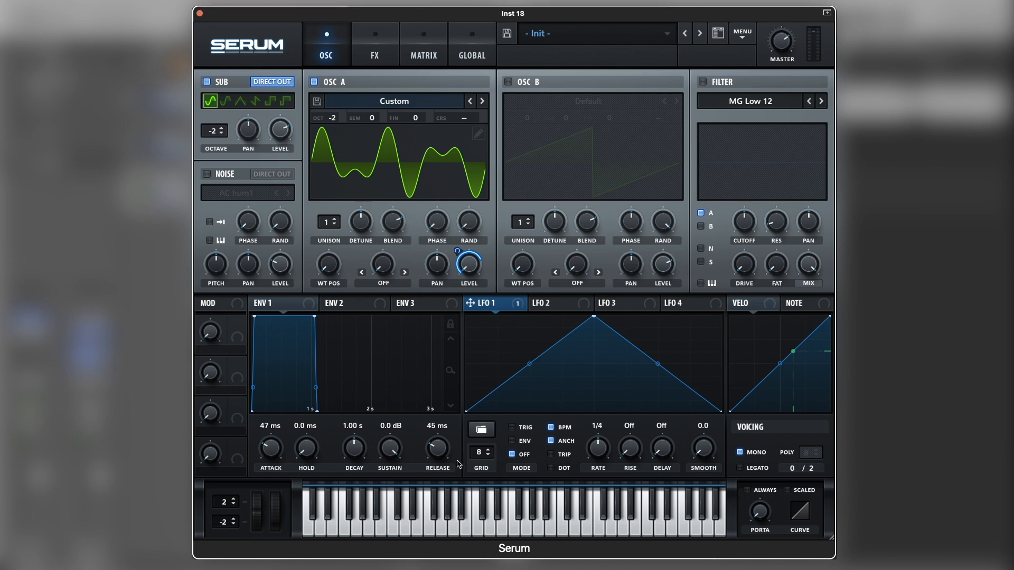
- Set LFO 1's grid to 16, move its peak to a quarter of the cycle, and add a valley at 7/16 followed by a vertical rise
left_click_drag(484, 452, 489, 432)
left_click_drag(592, 317, 536, 310)
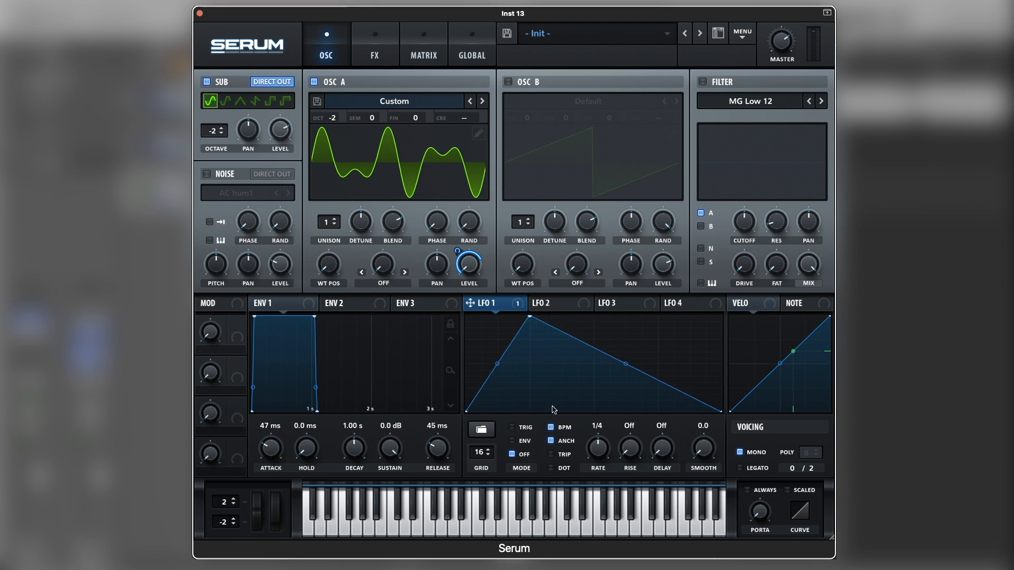
double_click(588, 344)
left_click_drag(588, 344, 575, 426)
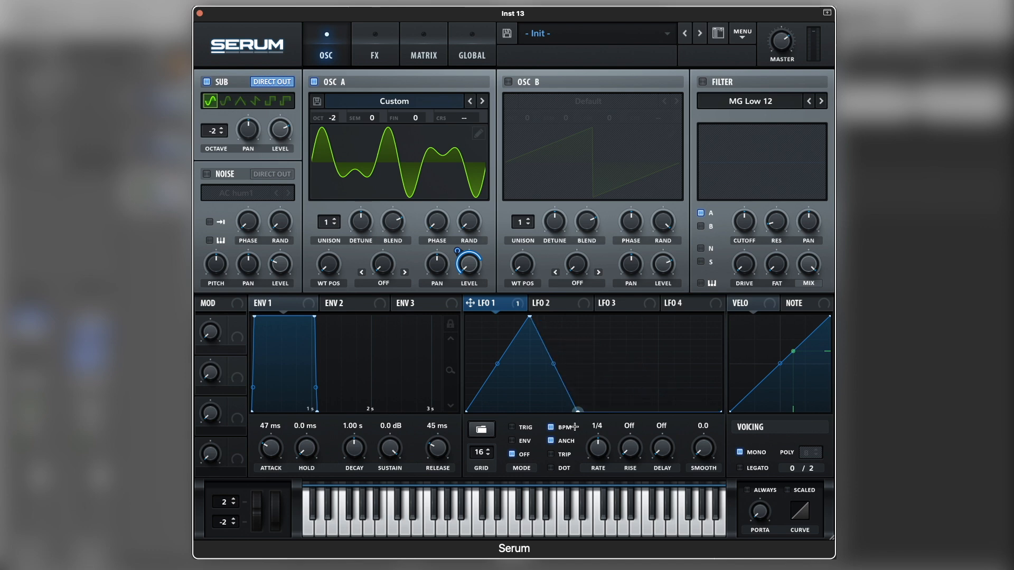
double_click(581, 326)
left_click_drag(581, 326, 581, 312)
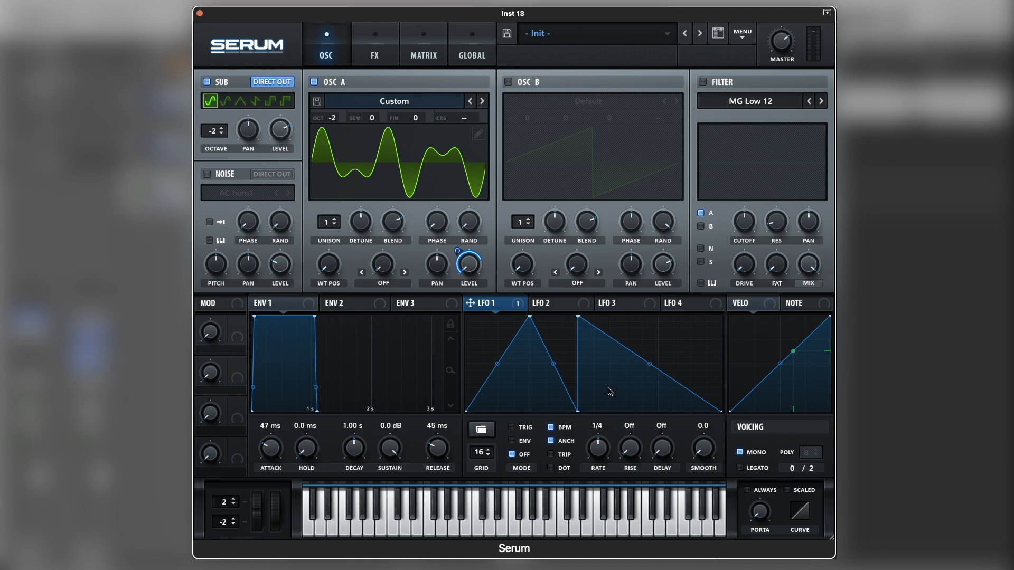
- Extend LFO 1's shape with two more full-height spikes separated by valleys at zero, the last one falling to zero at about 15/16
double_click(620, 412)
mouse_move(620, 412)
left_mouse_down()
mouse_move(610, 412)
mouse_move(616, 317)
left_mouse_up()
double_click(617, 412)
double_click(658, 355)
left_click_drag(658, 355, 658, 412)
double_click(658, 412)
left_click_drag(658, 412, 658, 317)
double_click(706, 390)
left_click_drag(707, 390, 706, 412)
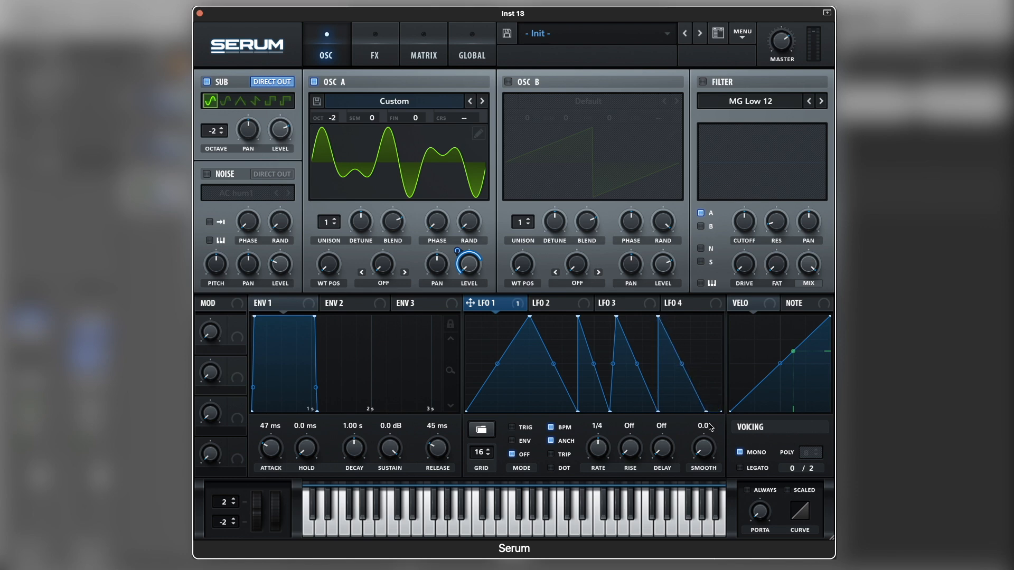
- Shift LFO 1's last three peaks slightly later, then bend the spikes' rises outward, their falls inward, and both slopes of the first peak inward
left_click_drag(697, 326, 583, 316)
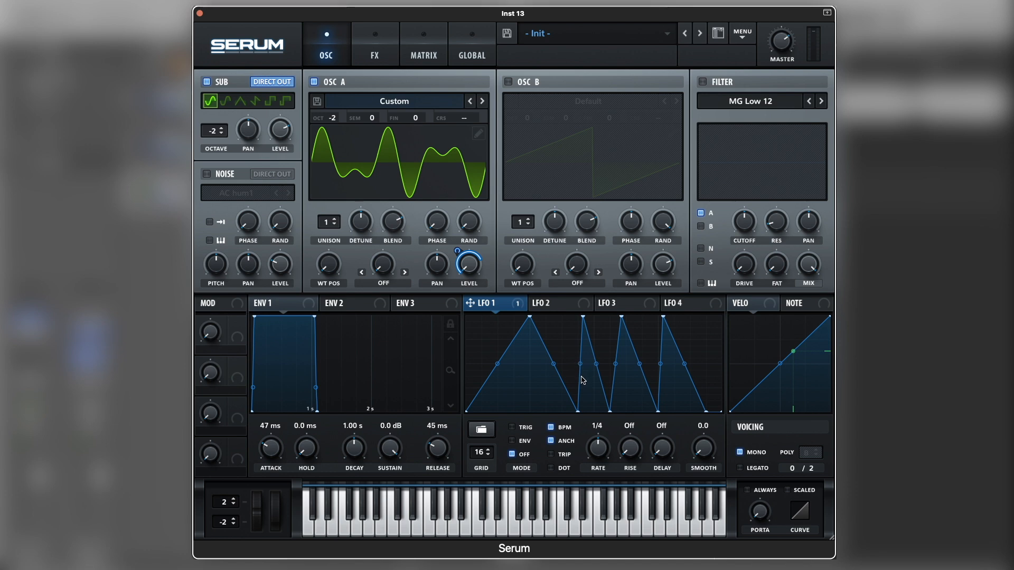
left_click_drag(580, 364, 687, 374)
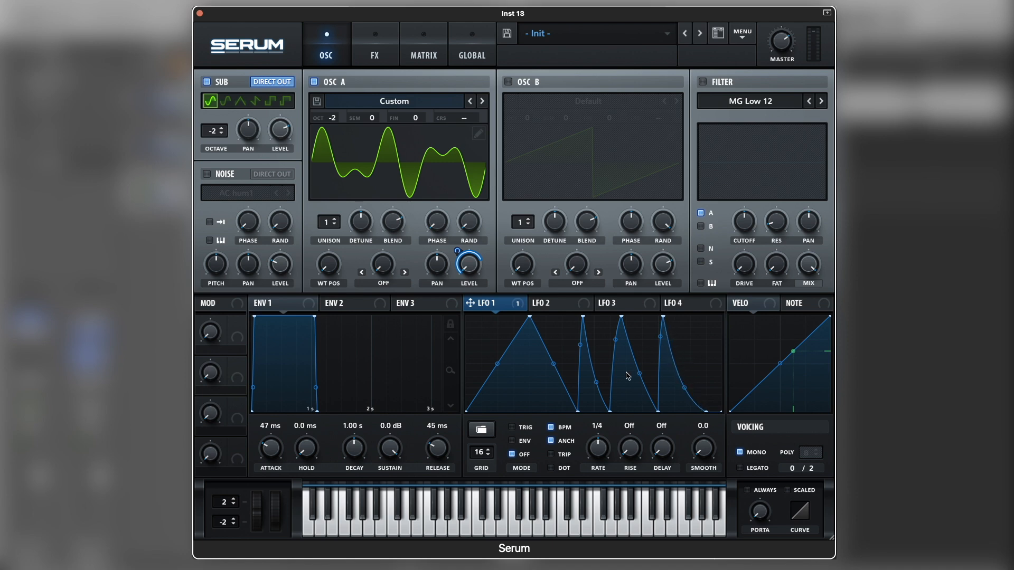
left_click_drag(554, 364, 558, 375)
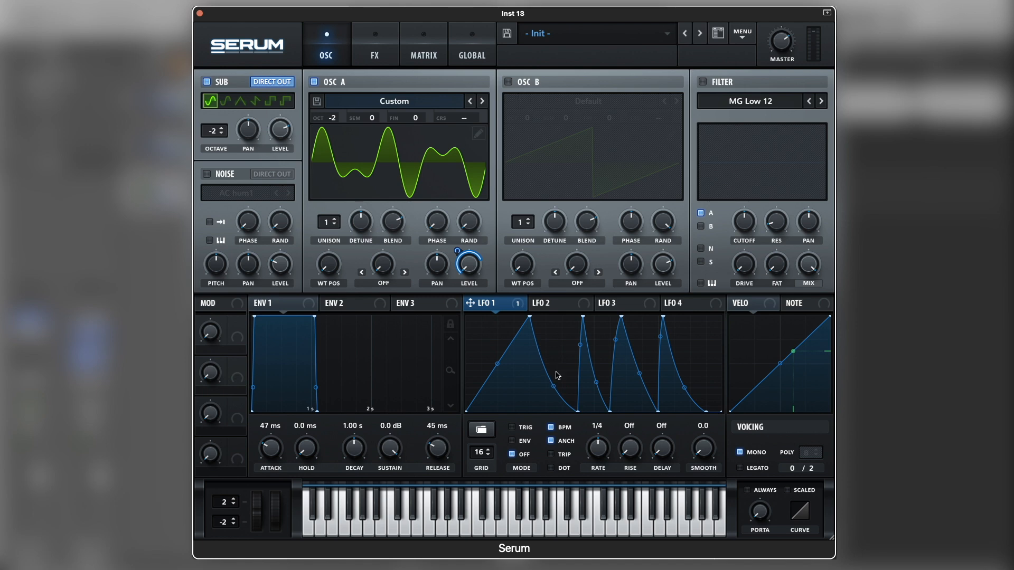
left_click_drag(497, 364, 504, 377)
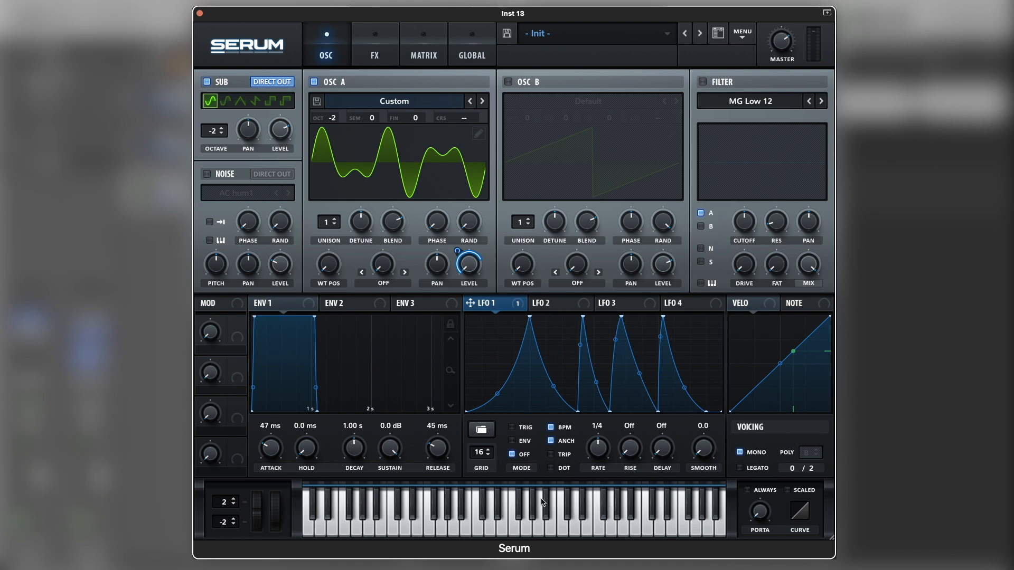
- Set LFO 1's rate to bar, play the sound back, and move the last peak slightly later
left_click_drag(600, 446, 601, 457)
key("space")
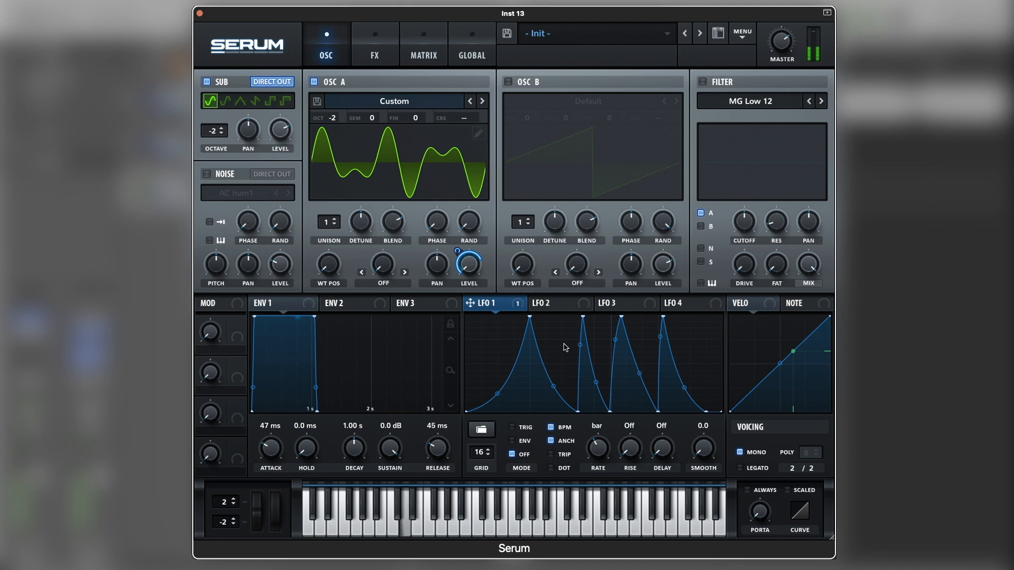
left_click_drag(662, 317, 666, 316)
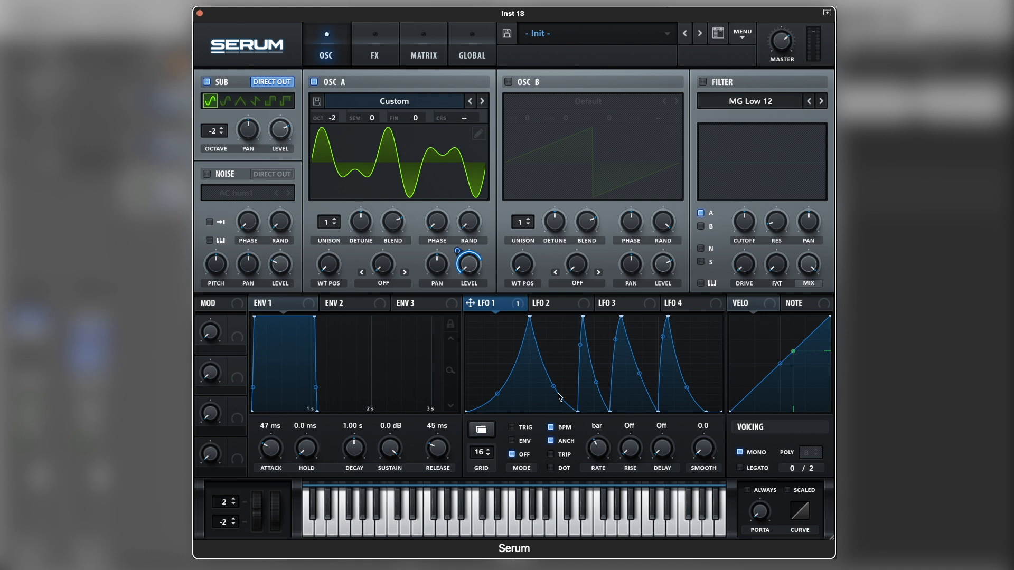
- Route LFO 2 to the global master tuning (Mast.Tun) in the modulation matrix, adjust its amount, and return to the oscillator view
left_click(569, 306)
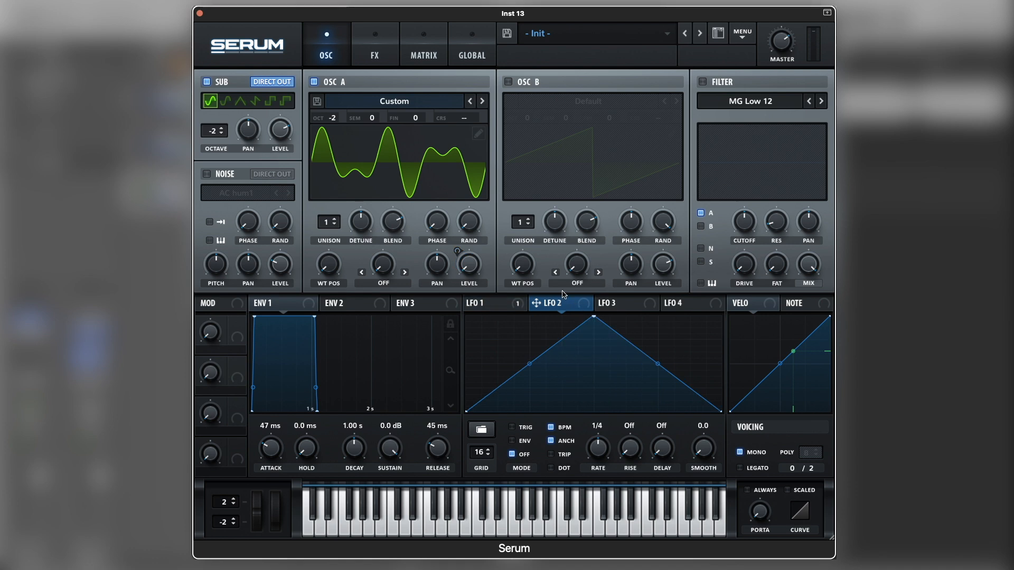
left_click(429, 53)
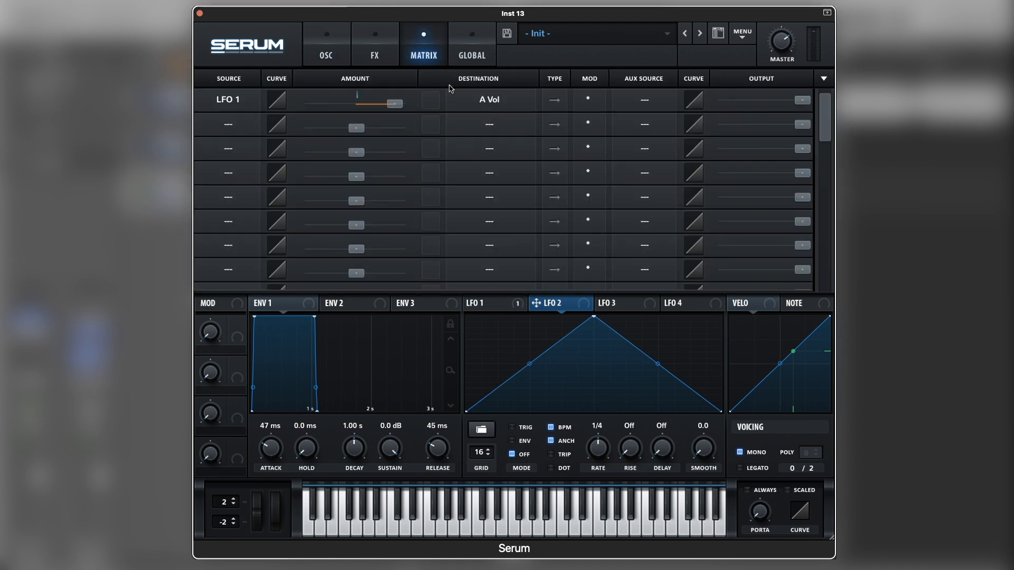
left_click(240, 129)
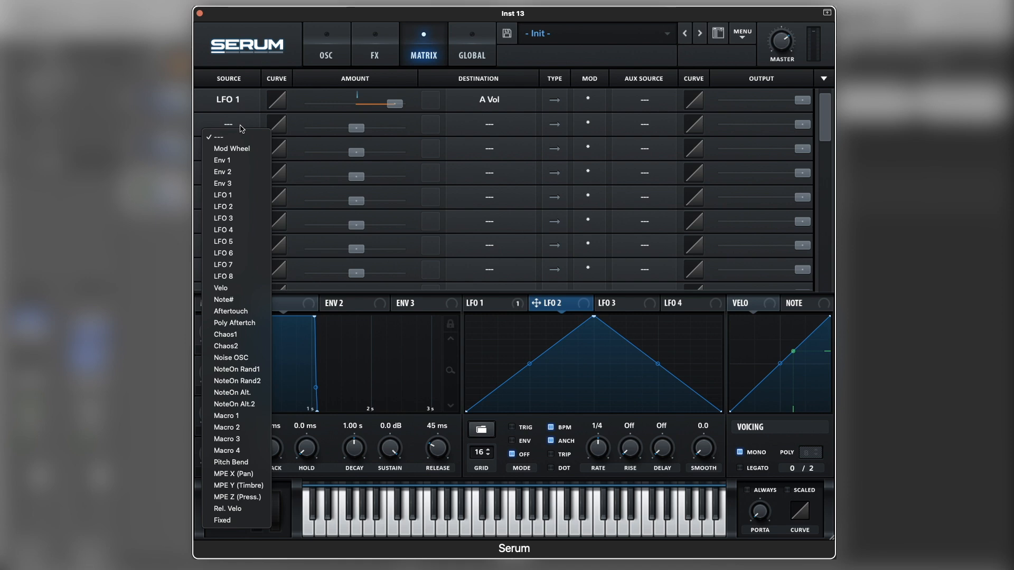
left_click(258, 205)
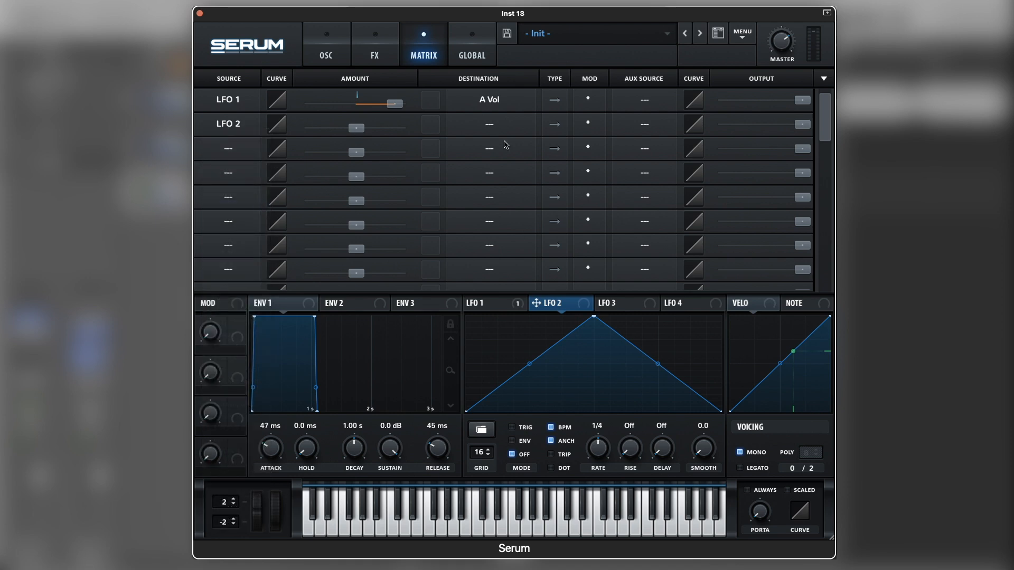
left_click(493, 126)
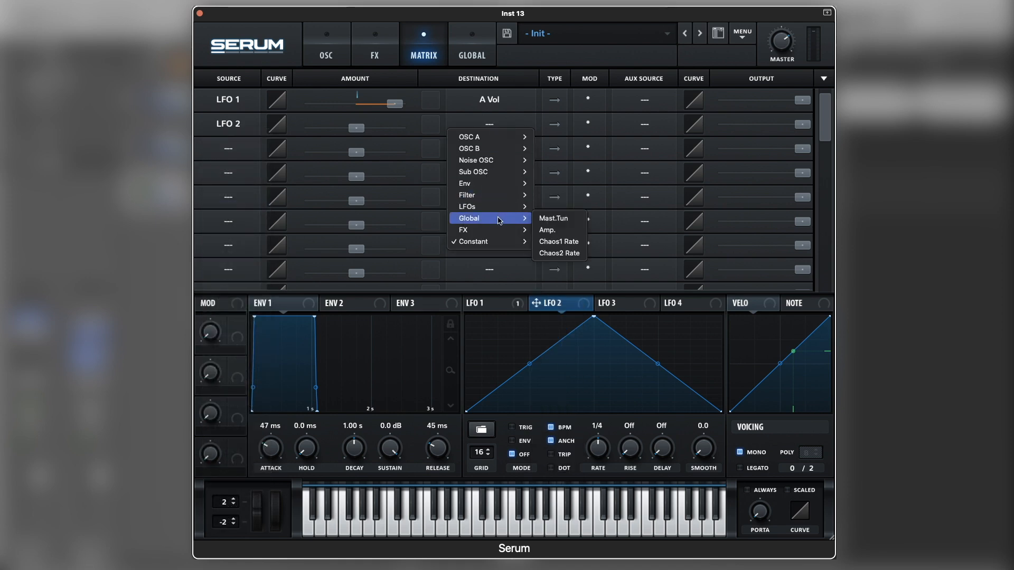
left_click(549, 218)
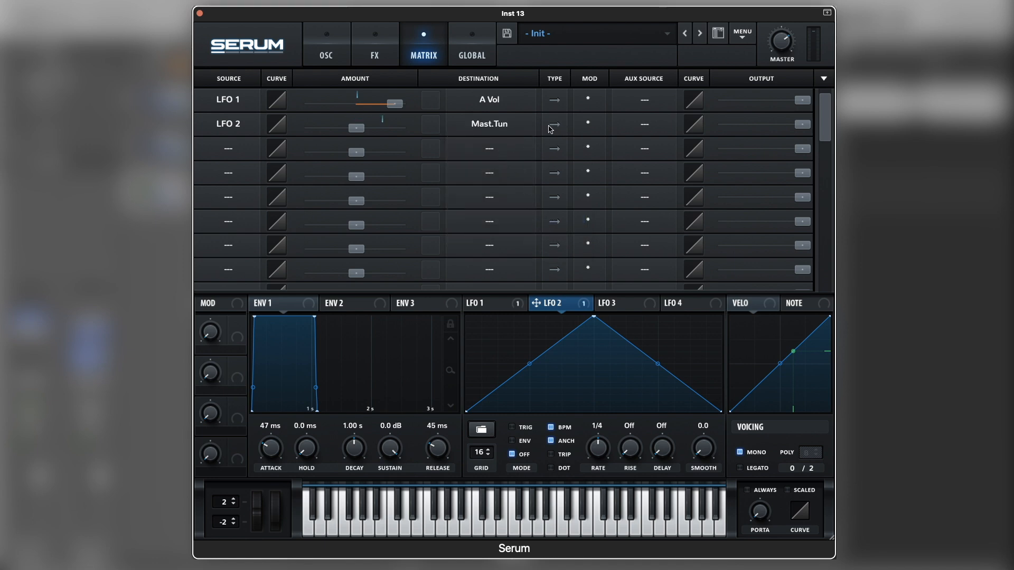
mouse_move(362, 131)
type("t")
key("Return")
left_click(325, 56)
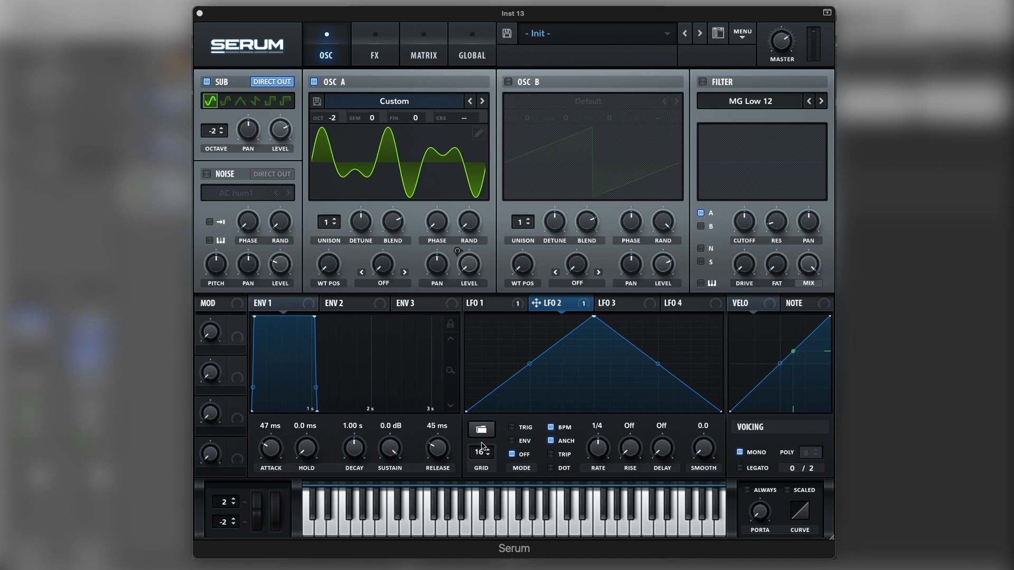
- Set LFO 2's grid to 12 and shape a curved drop from full height, a small step up at a quarter, and a fall to zero at three quarters
left_click_drag(481, 462, 485, 476)
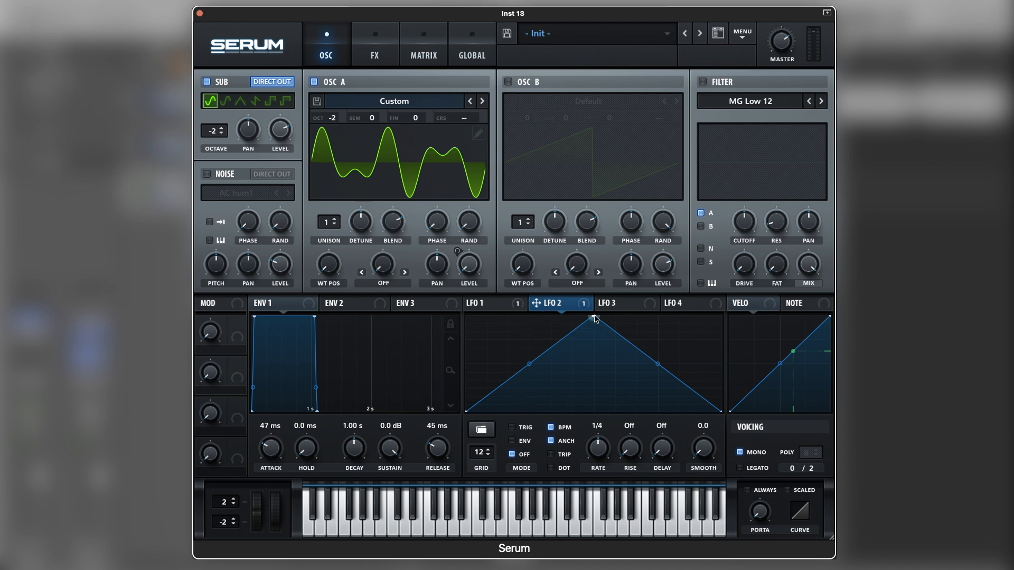
left_click_drag(595, 319, 466, 317)
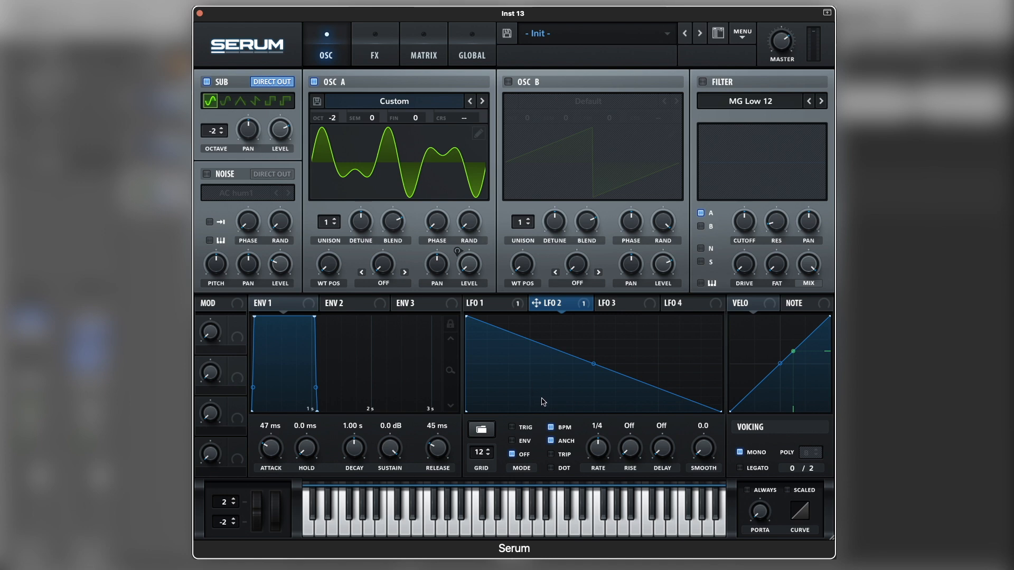
double_click(527, 341)
left_click_drag(528, 340, 527, 404)
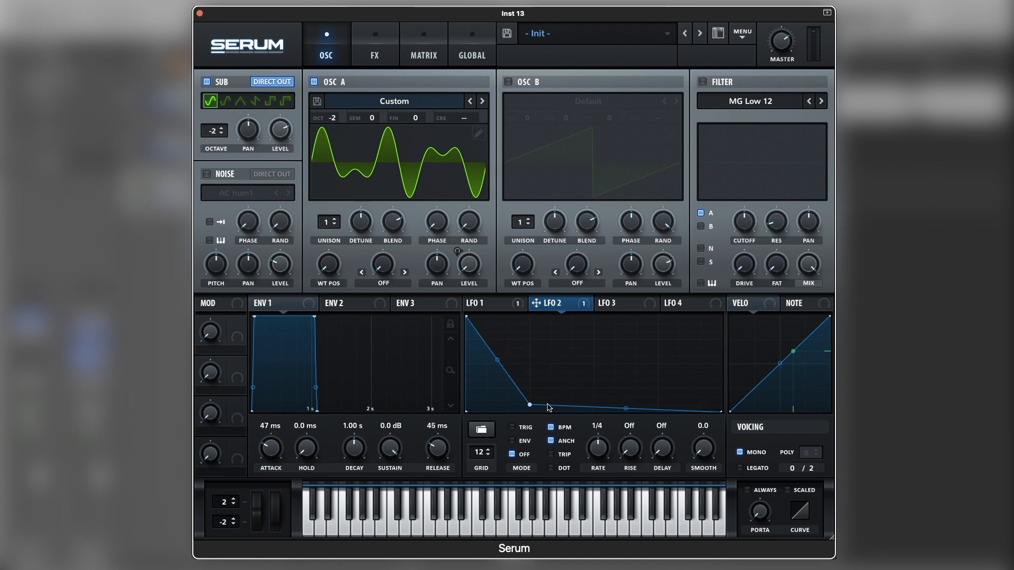
double_click(531, 395)
left_click_drag(531, 396, 530, 397)
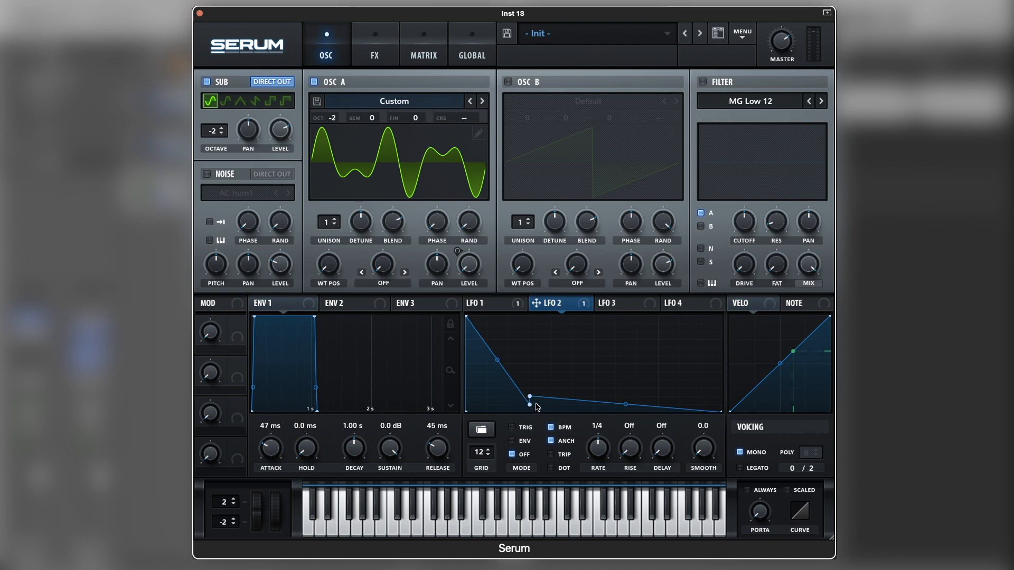
double_click(658, 411)
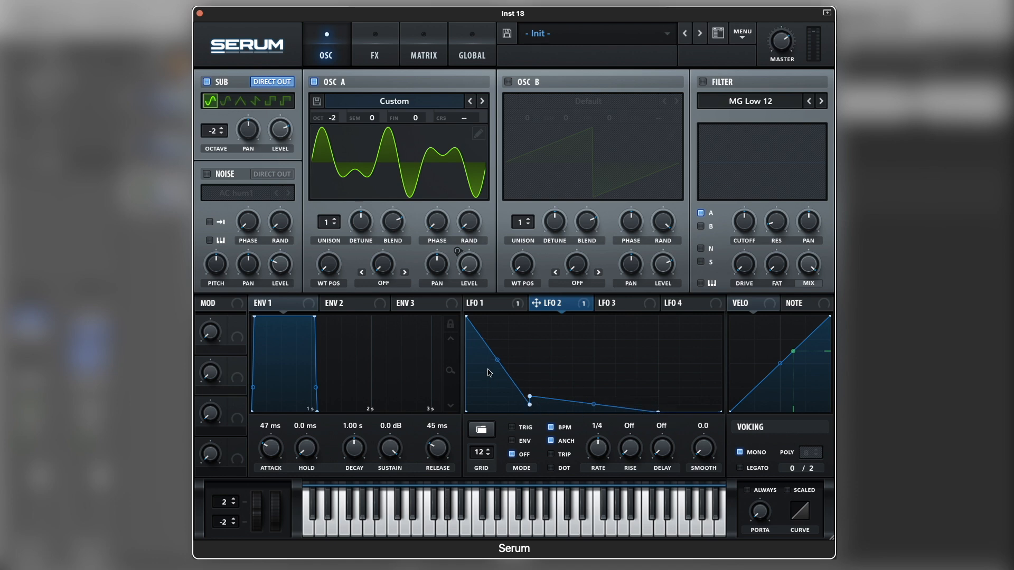
left_click_drag(498, 360, 498, 381)
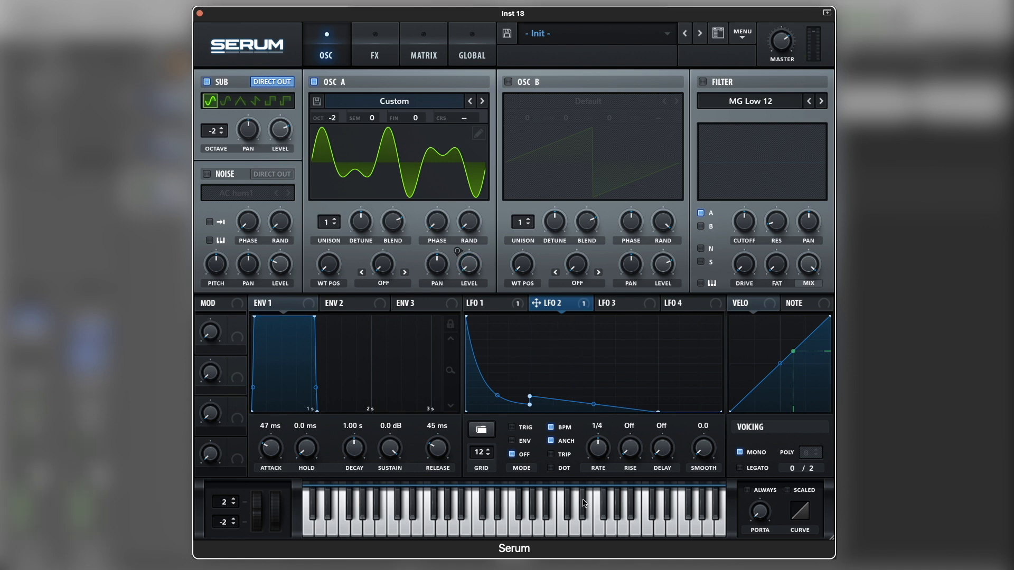
- Slow down LFO 2's rate and bring LFO 1's shape back into view
left_click_drag(597, 454, 597, 469)
left_click(494, 307)
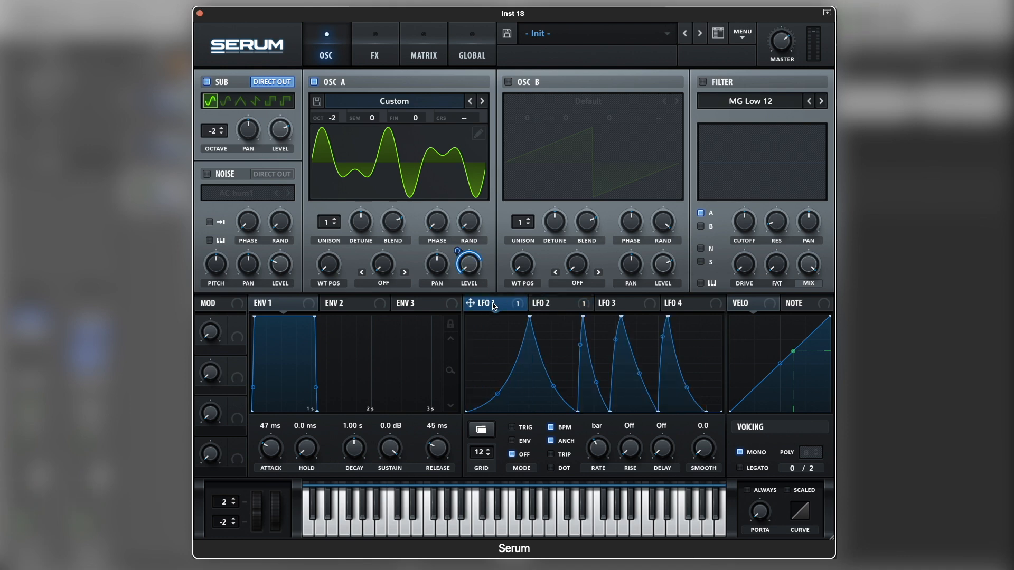
- Check LFO 2's shape, return to LFO 1, lower the sub oscillator's level and modulate it with LFO 1
left_click(571, 308)
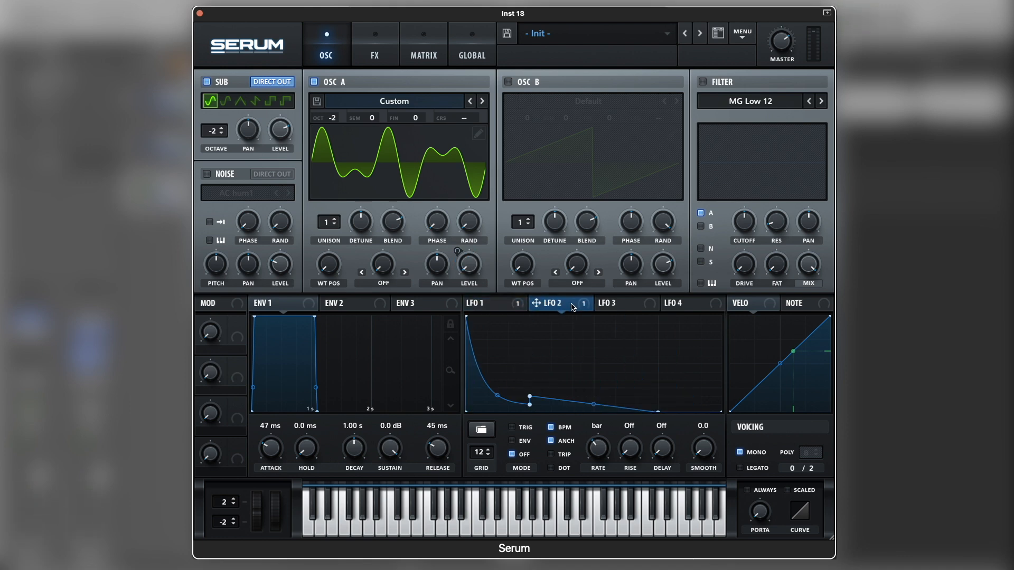
left_click(503, 306)
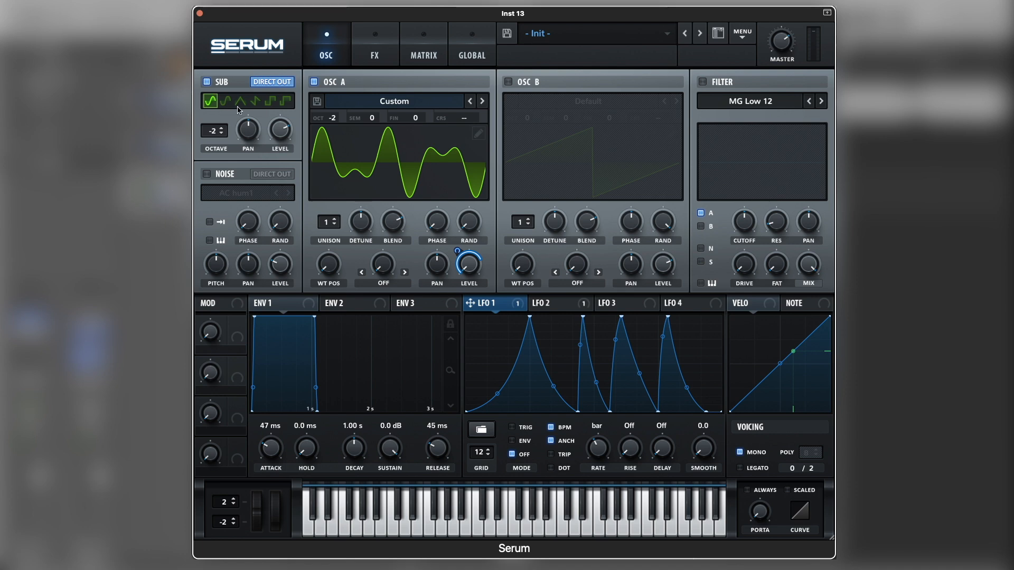
left_click_drag(285, 142, 285, 175)
left_click_drag(522, 306, 276, 133)
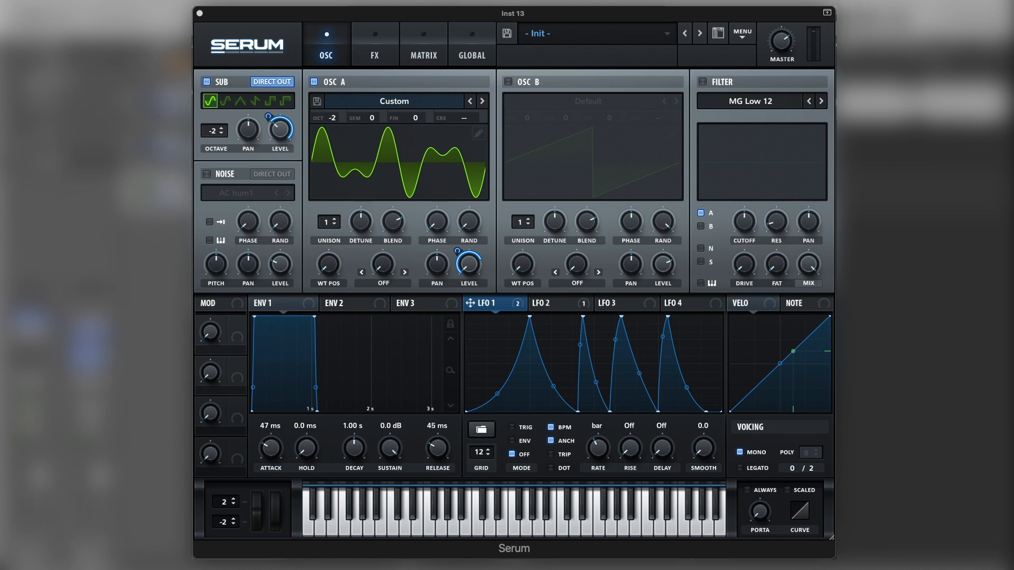
- Enable the Distortion effect and set its mode to SoftClip
left_click(376, 56)
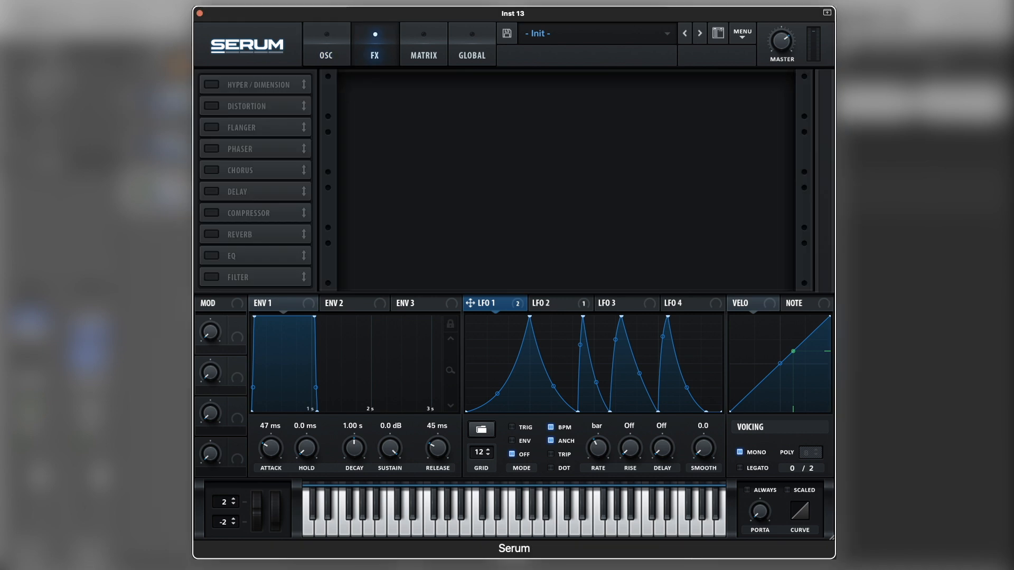
left_click(214, 106)
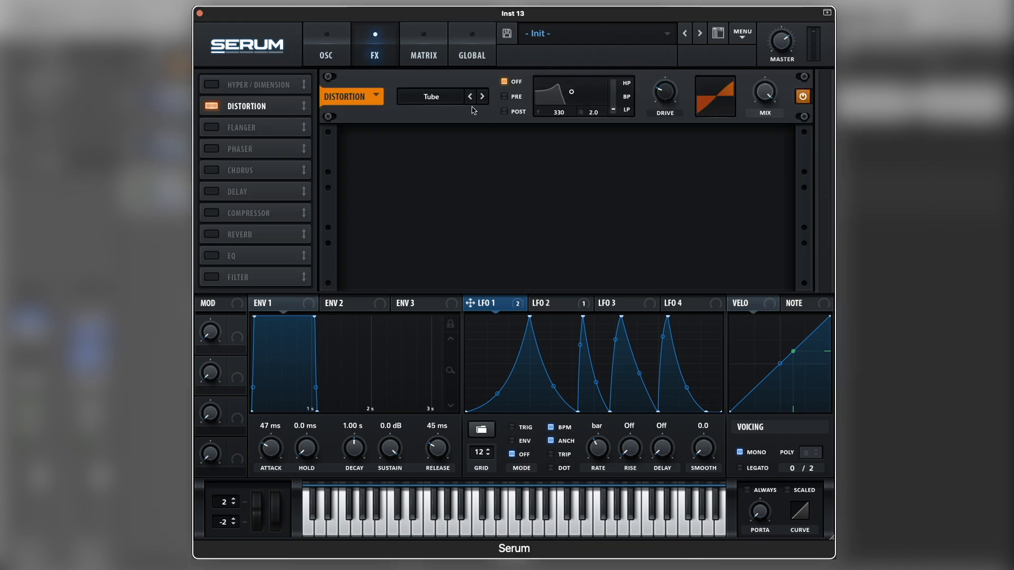
left_click(434, 98)
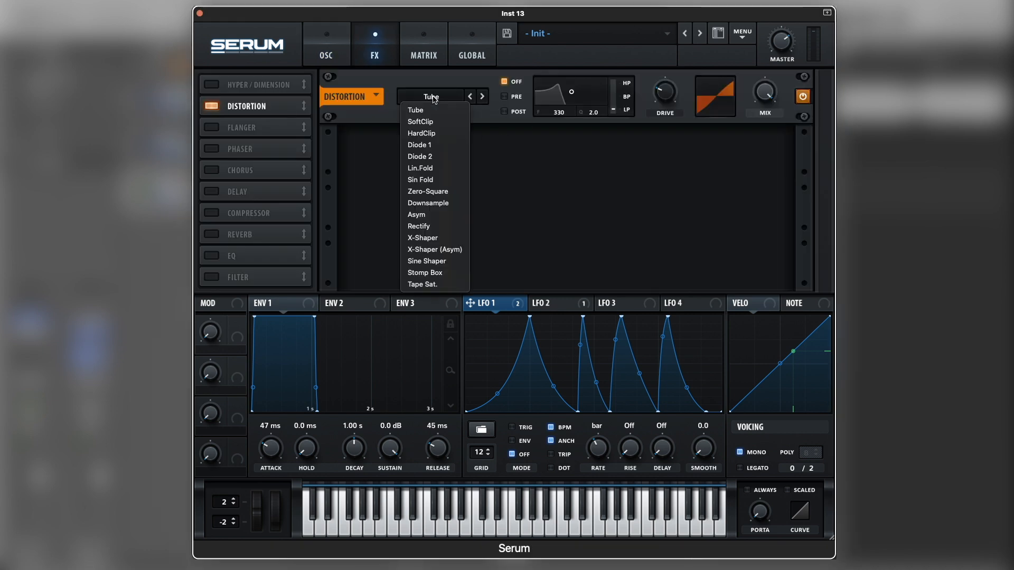
left_click(450, 122)
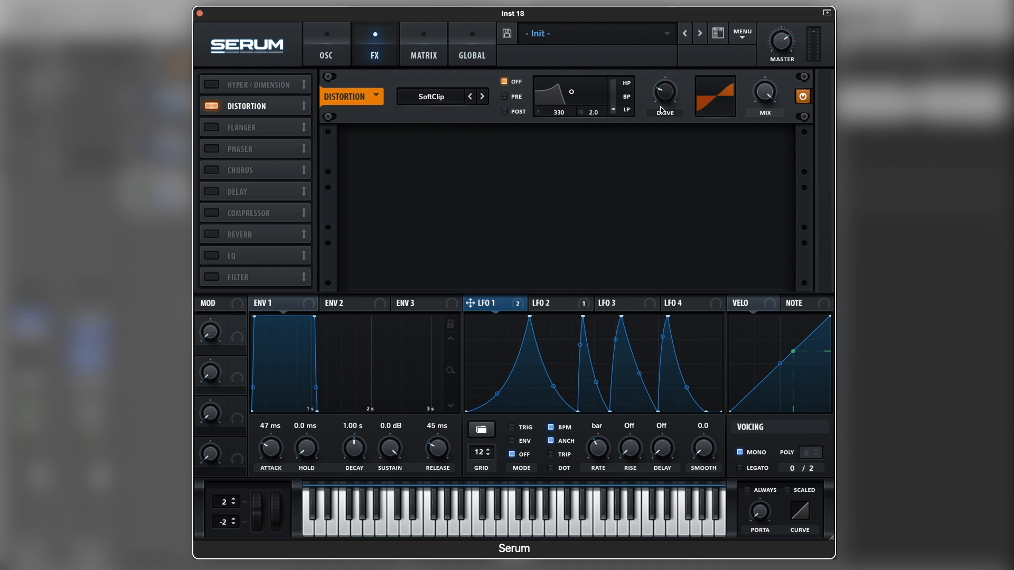
- Adjust the distortion's drive with LFO 1 modulating it, and set its filter to Post with a frequency of 181
left_click_drag(672, 99, 674, 87)
left_click_drag(520, 306, 666, 91)
mouse_move(649, 82)
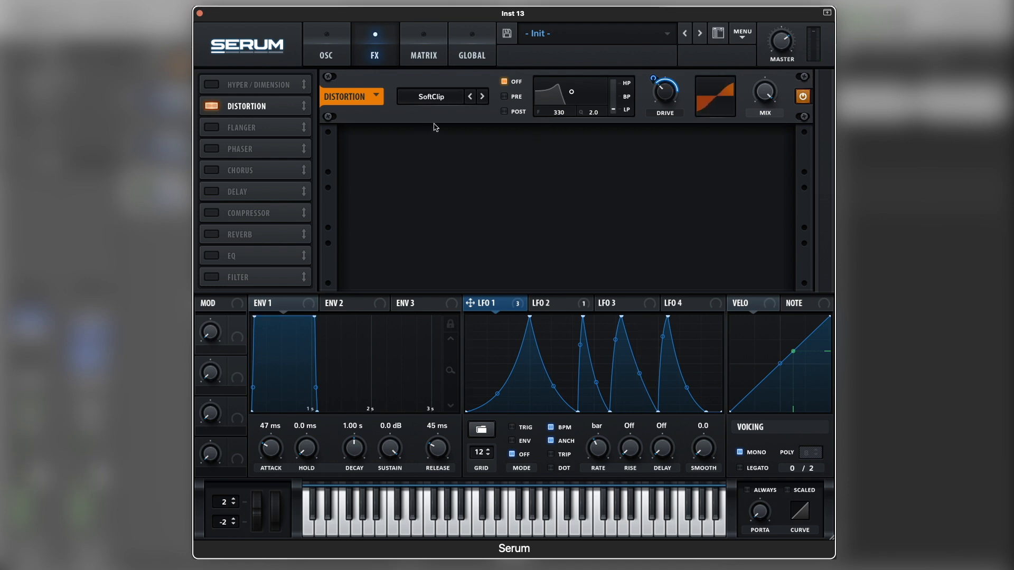
left_click(506, 112)
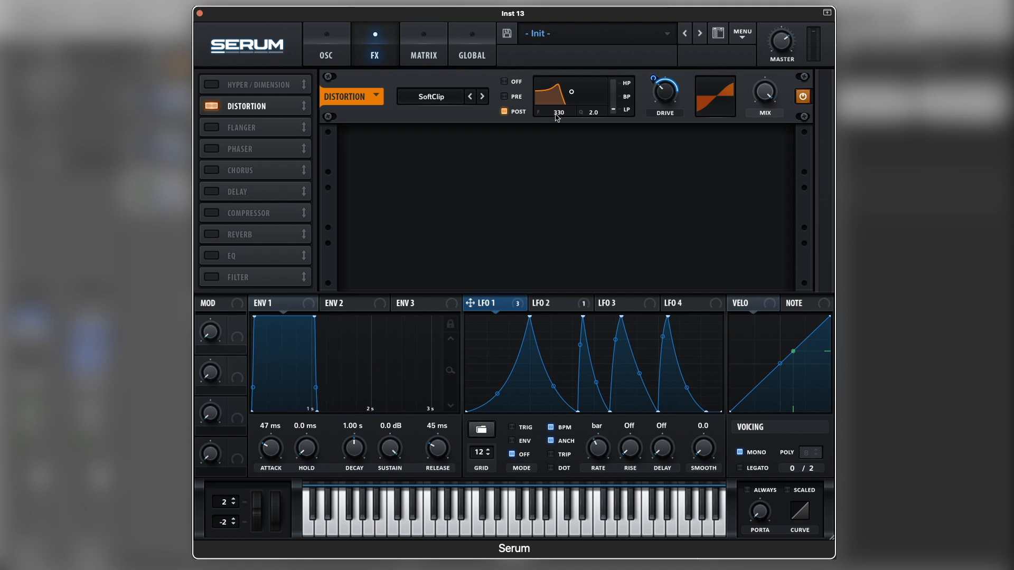
left_click_drag(567, 114, 613, 125)
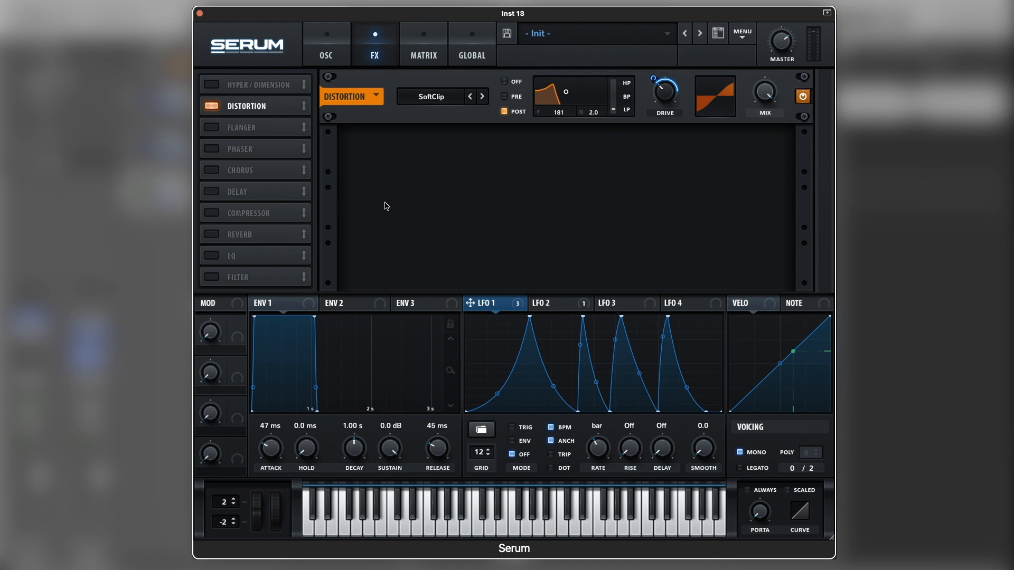
- Enable the Compressor and adjust it with a shorter attack and release, a changed threshold and slightly raised gain
left_click(212, 214)
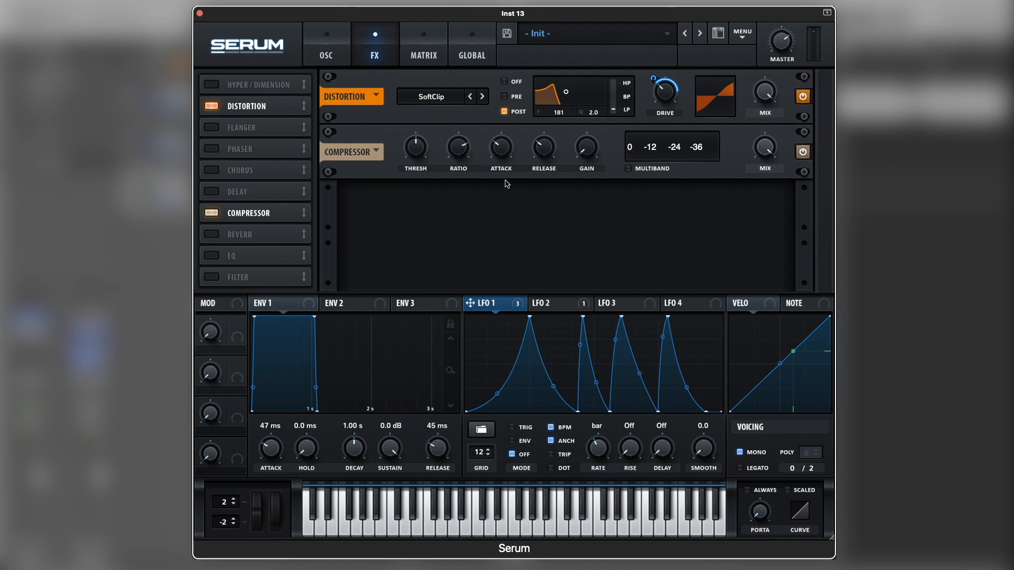
left_click_drag(507, 158, 510, 166)
left_click_drag(510, 169, 542, 161)
mouse_move(423, 152)
left_mouse_down()
mouse_move(420, 162)
mouse_move(415, 142)
left_mouse_up()
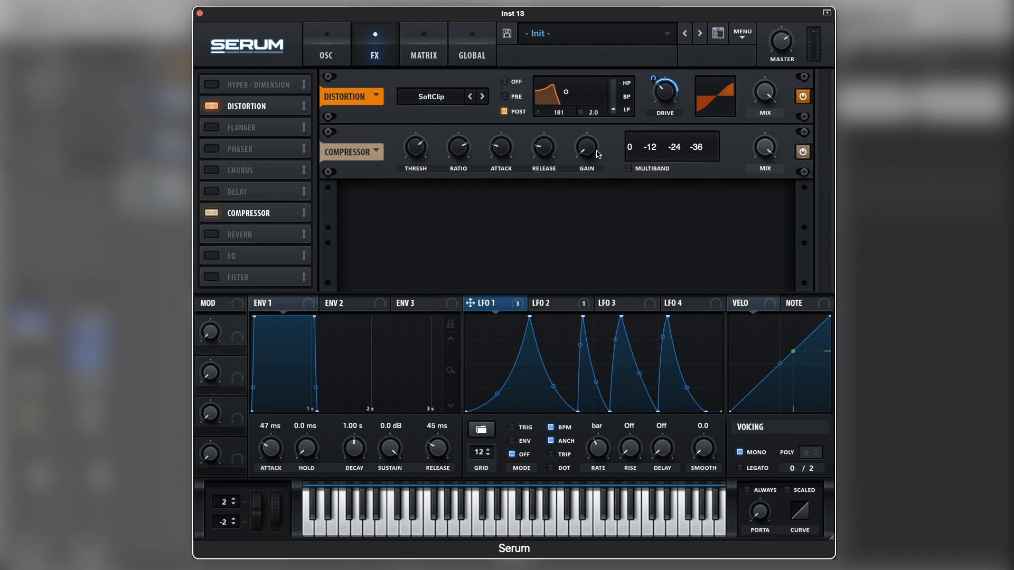
left_click_drag(592, 147, 597, 141)
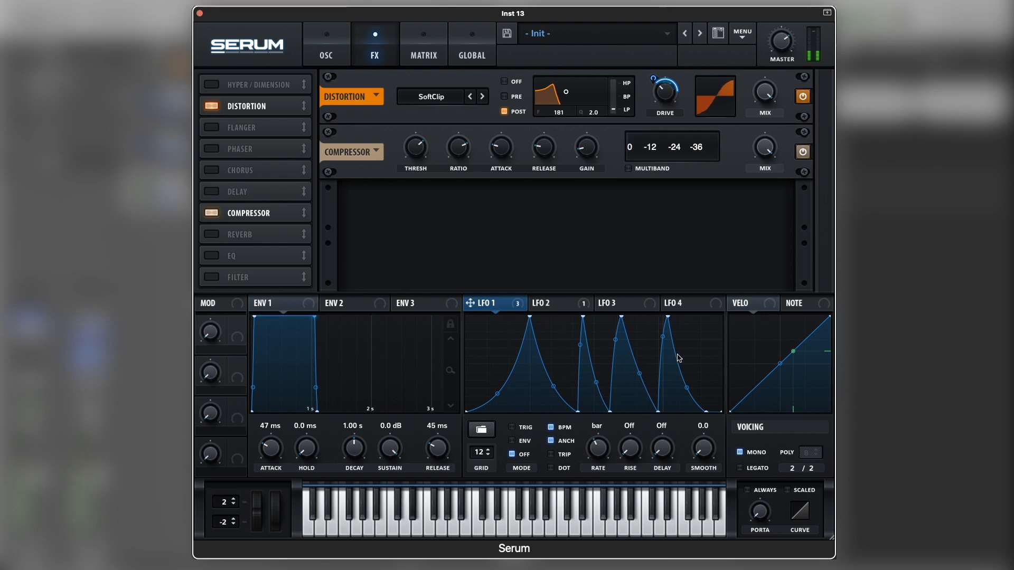
- Move LFO 1's second and third peaks slightly earlier and return to the oscillator view
left_click_drag(584, 318, 580, 318)
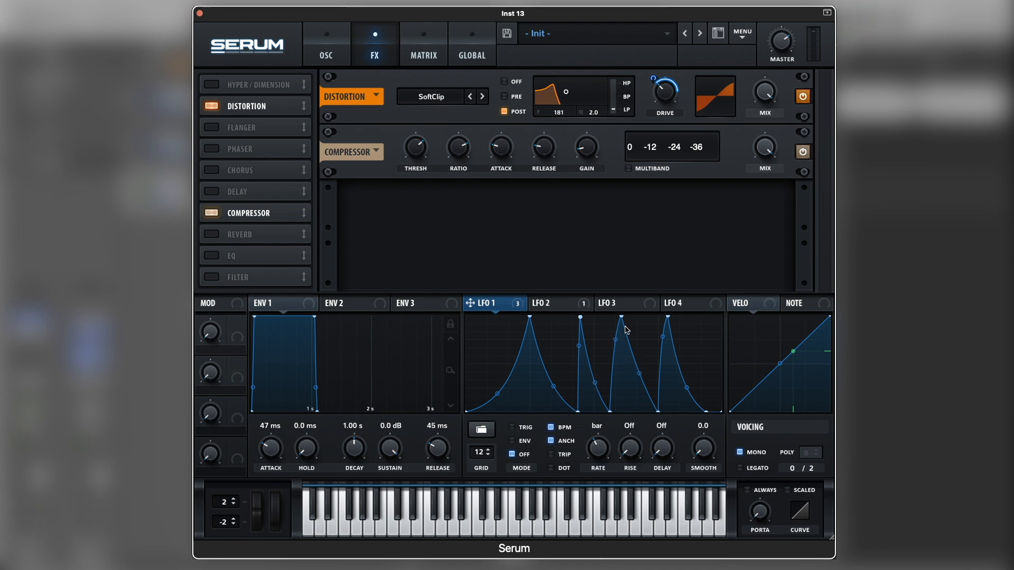
left_click_drag(621, 320, 616, 319)
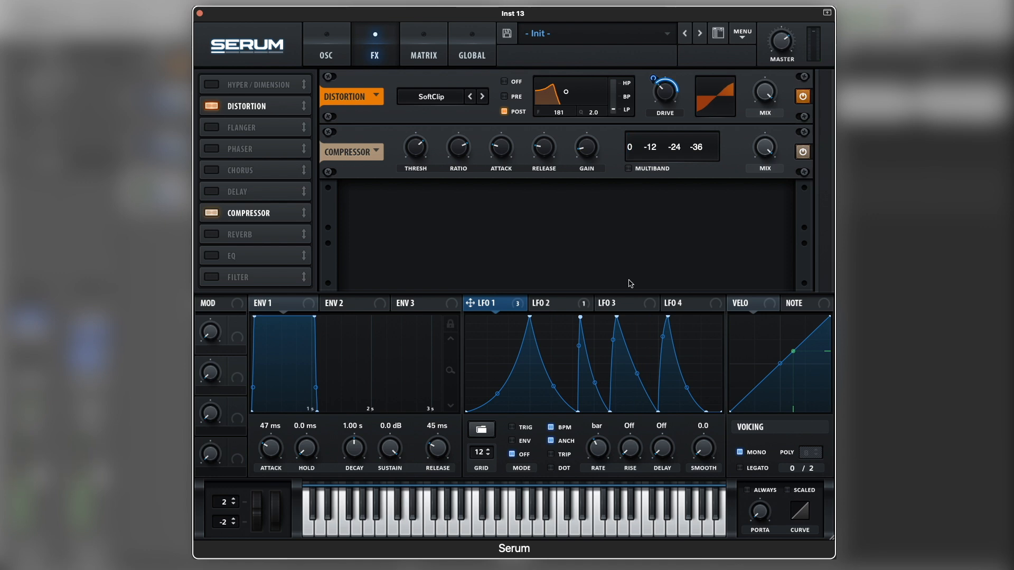
left_click(338, 52)
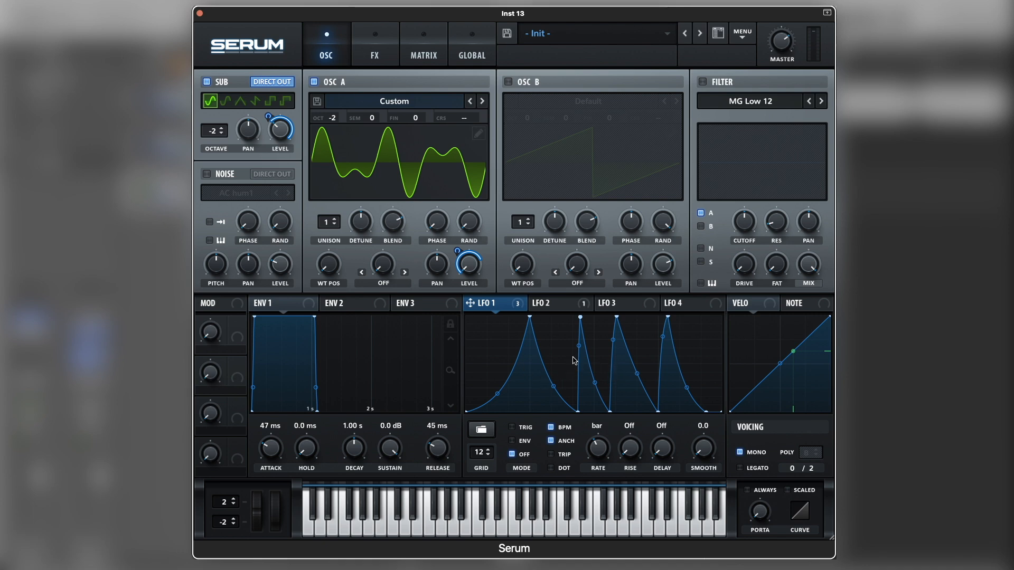
- Close the synth window, turn on the Newfangled Saturate plug-in on Inst 13, and play the loop back
left_click(198, 12)
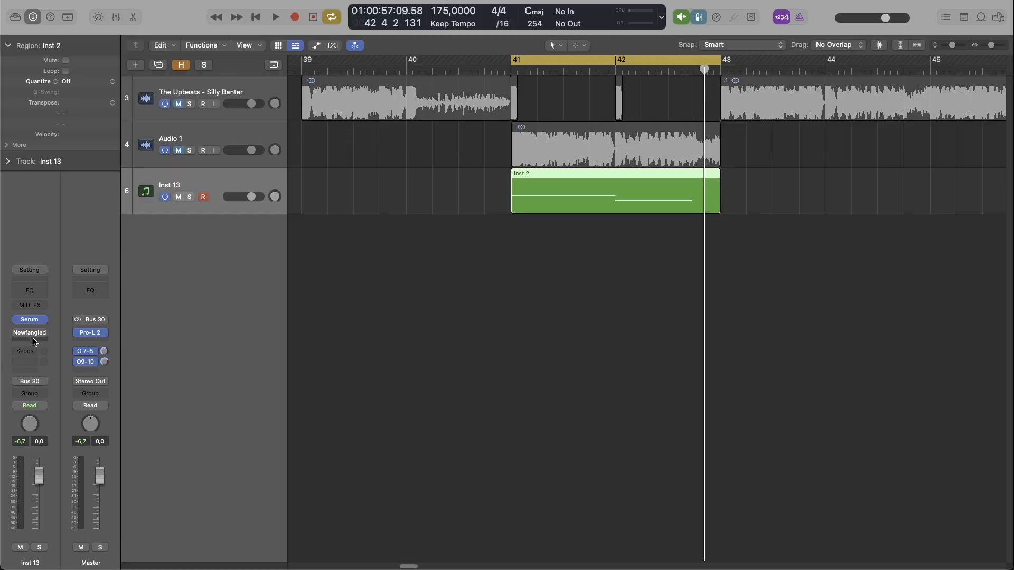
left_click(31, 334)
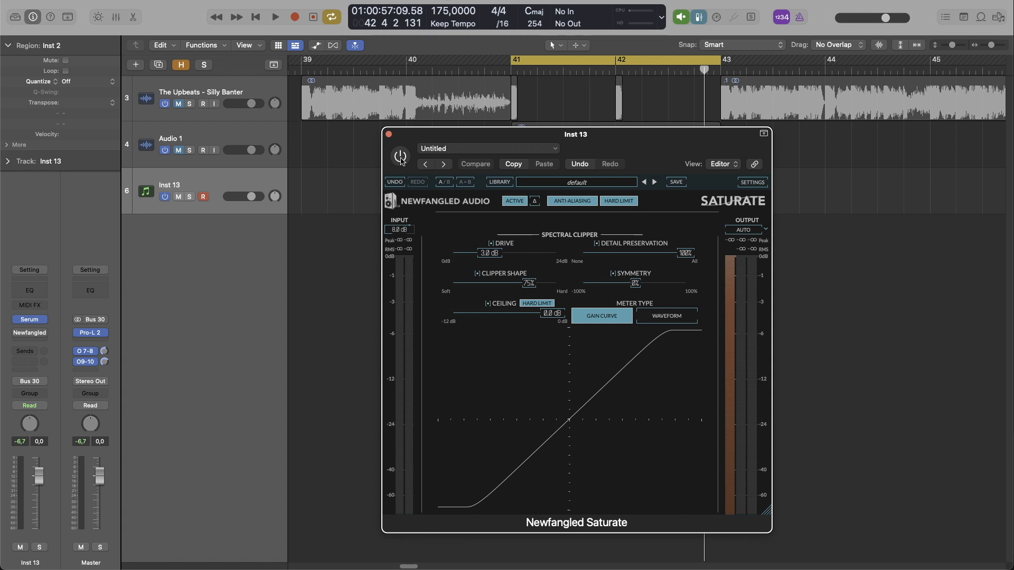
left_click(400, 158)
key("space")
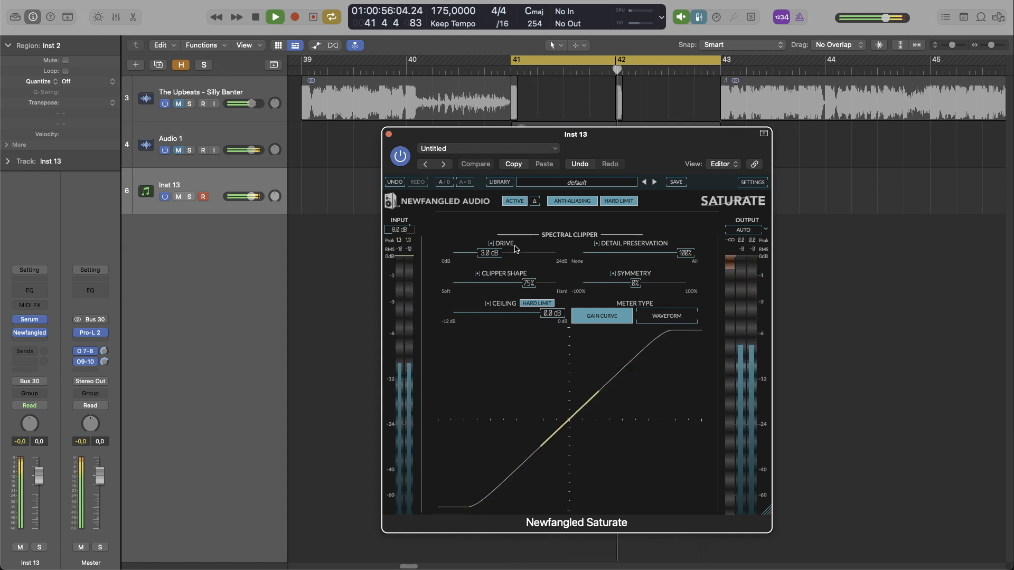
key("space")
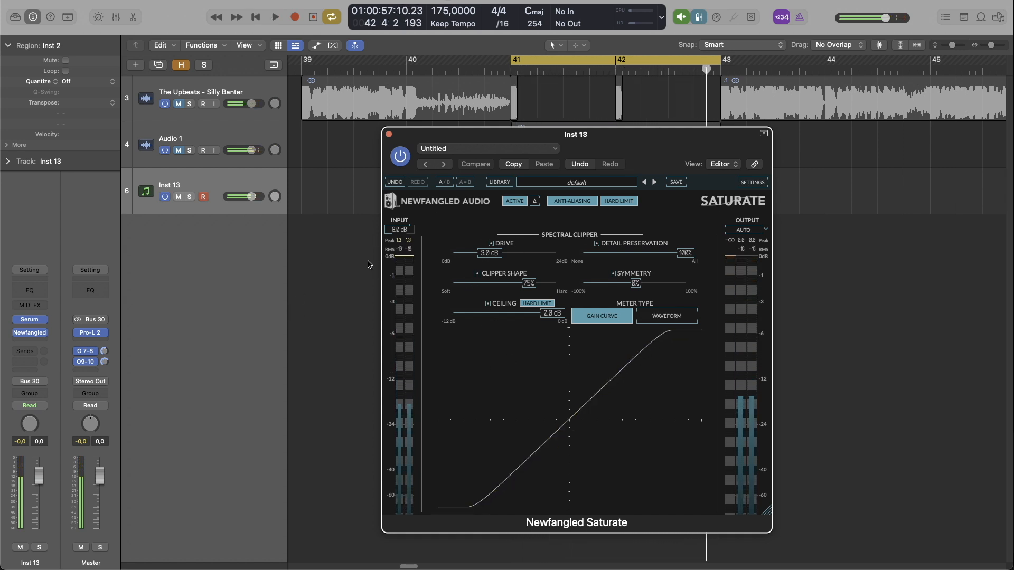
- Try Saturate's input at 7.0 and 7.2 dB with playback, return it to 8.0 dB, and close the plug-in
left_click_drag(400, 230, 400, 237)
scroll(400, 237, "up", 2)
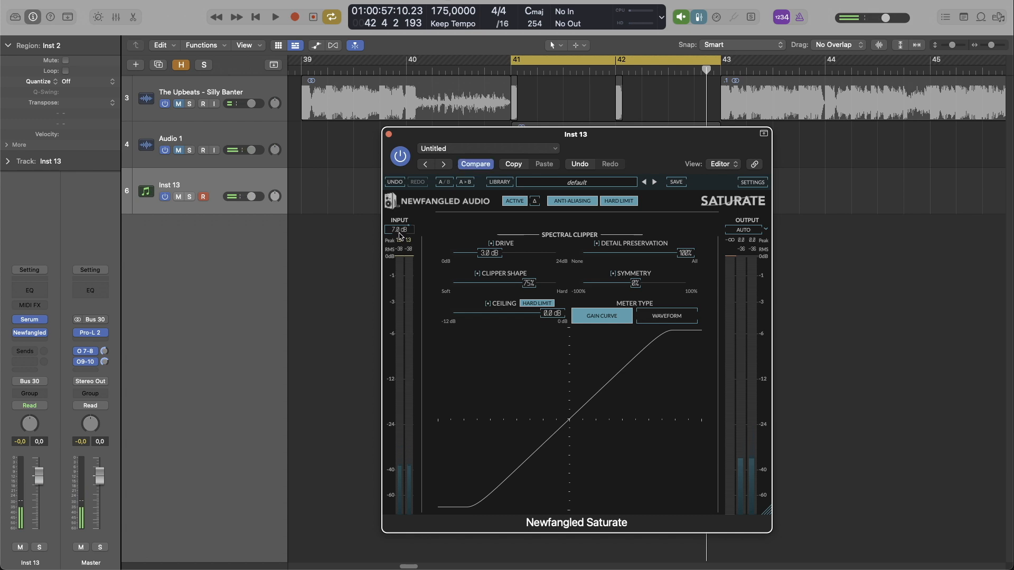
key("space")
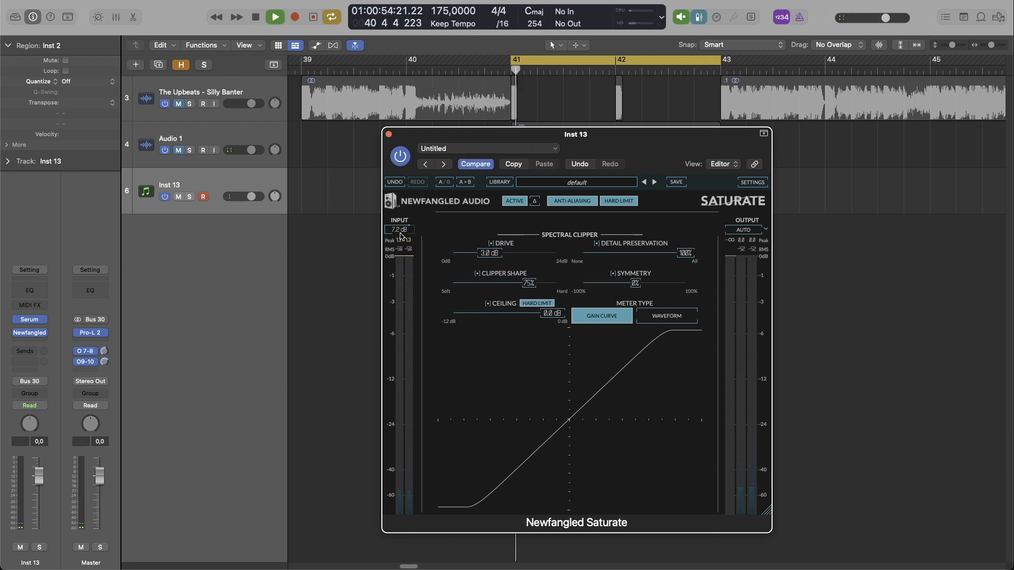
scroll(400, 235, "up", 5)
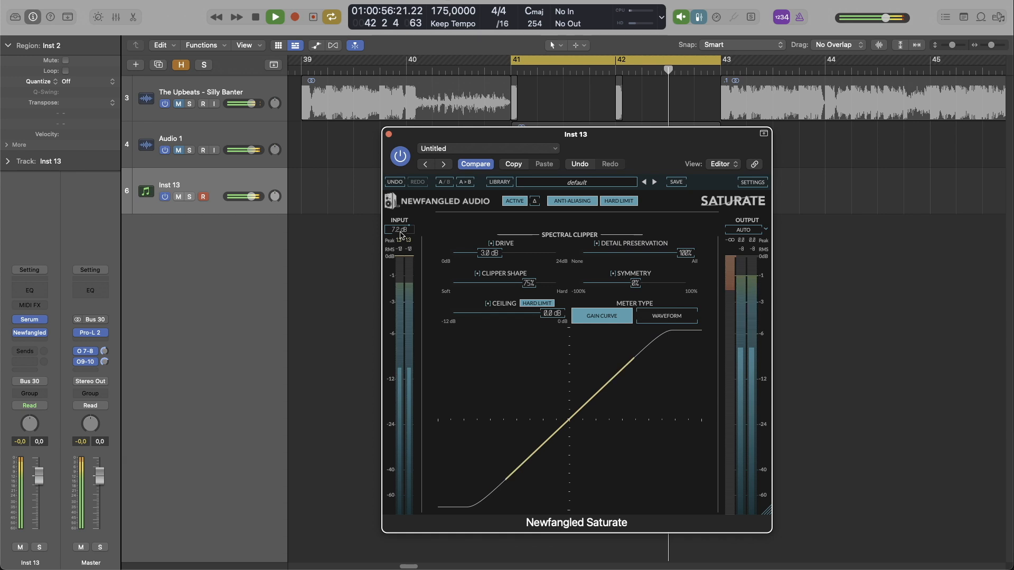
scroll(403, 235, "down", 1)
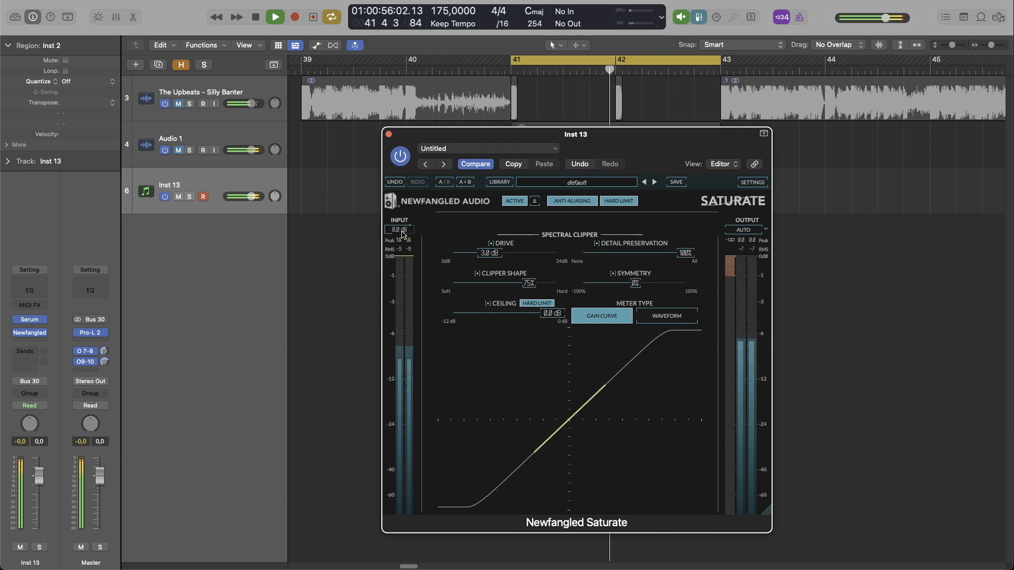
key("space")
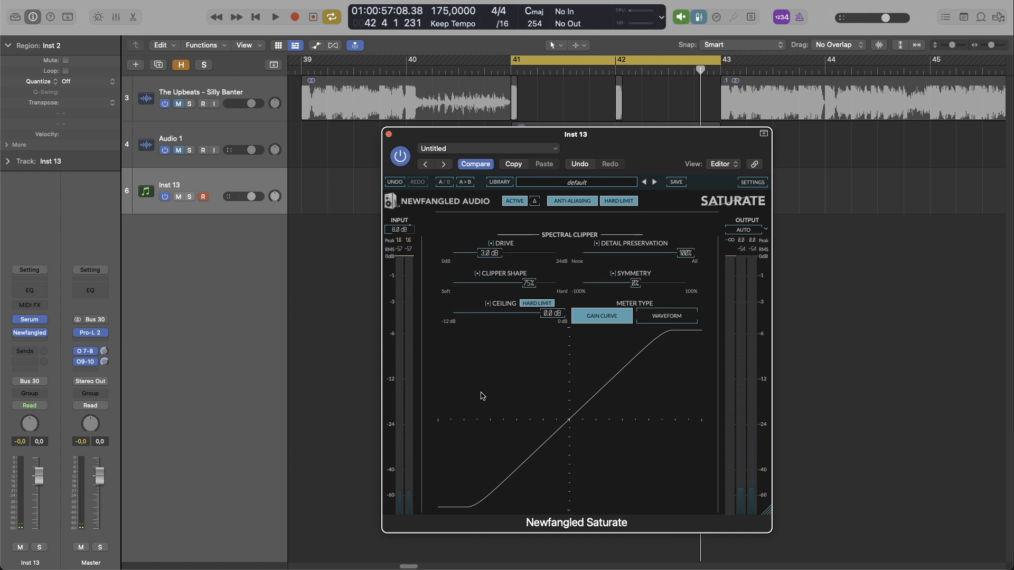
key("super+w")
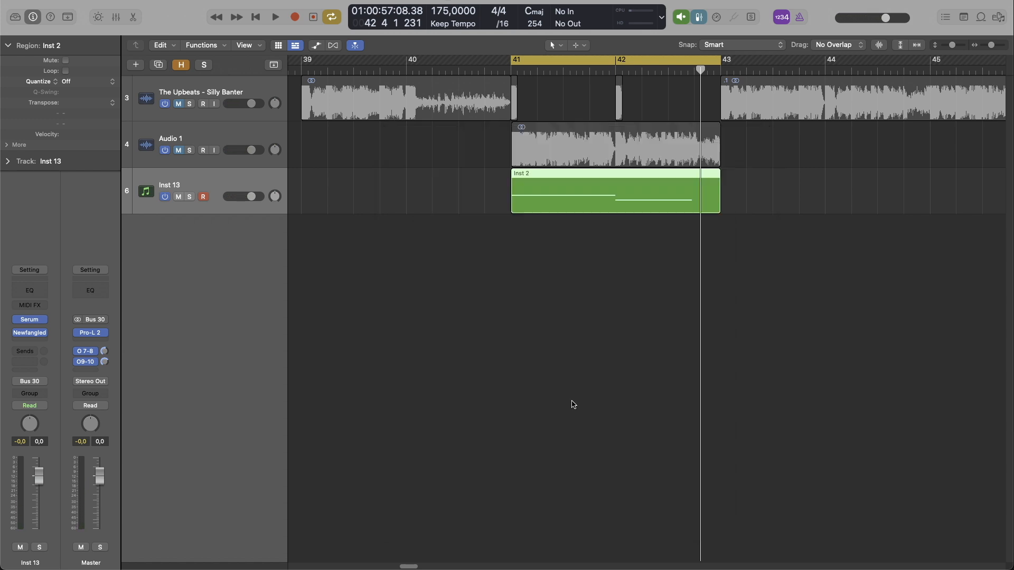